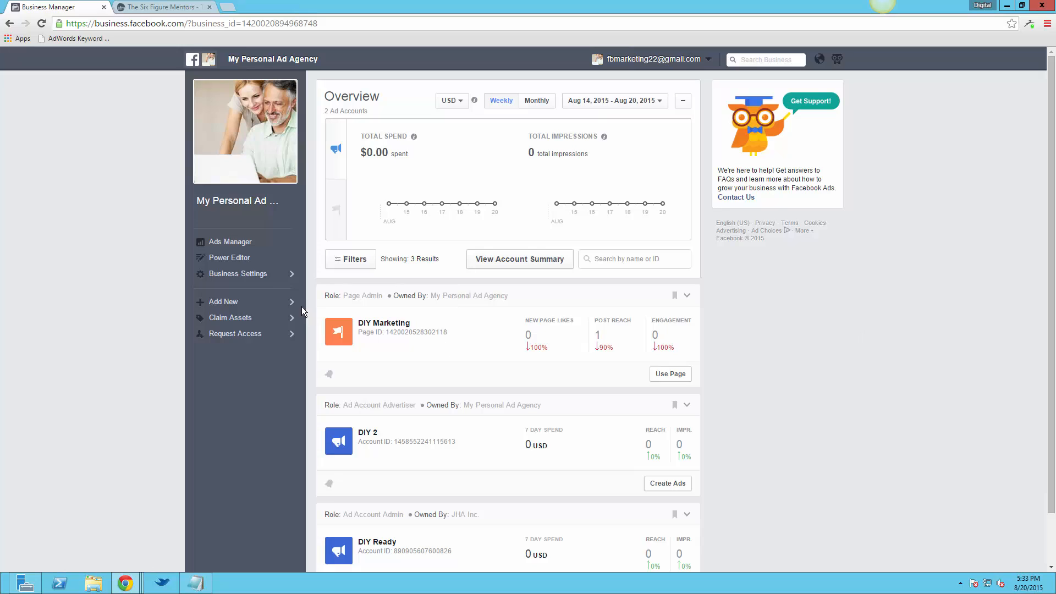
Open the Pixels page for the DIY 2 ad account in Ads Manager
click(221, 241)
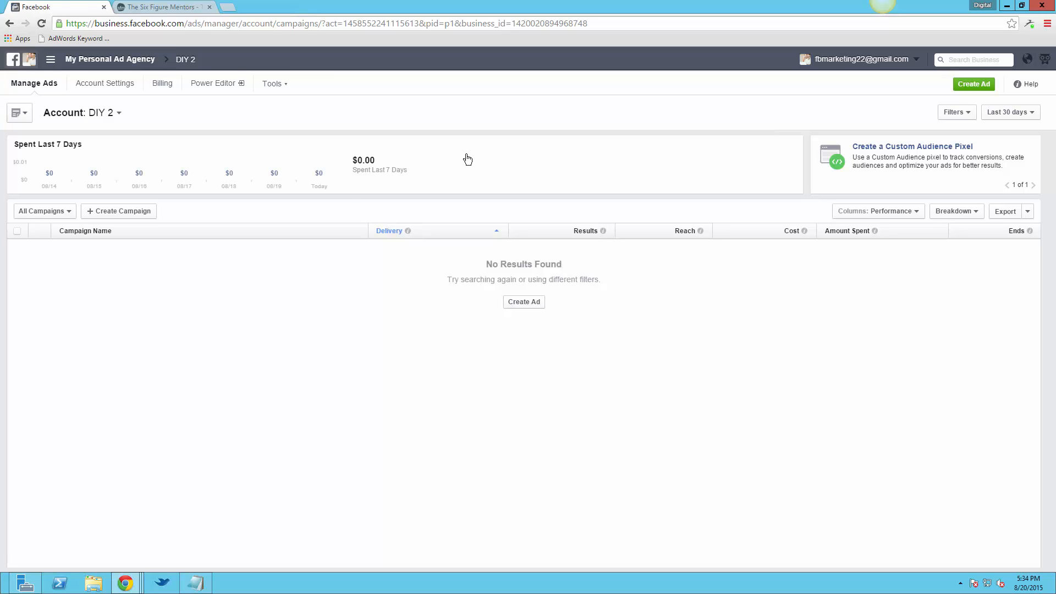
click(273, 85)
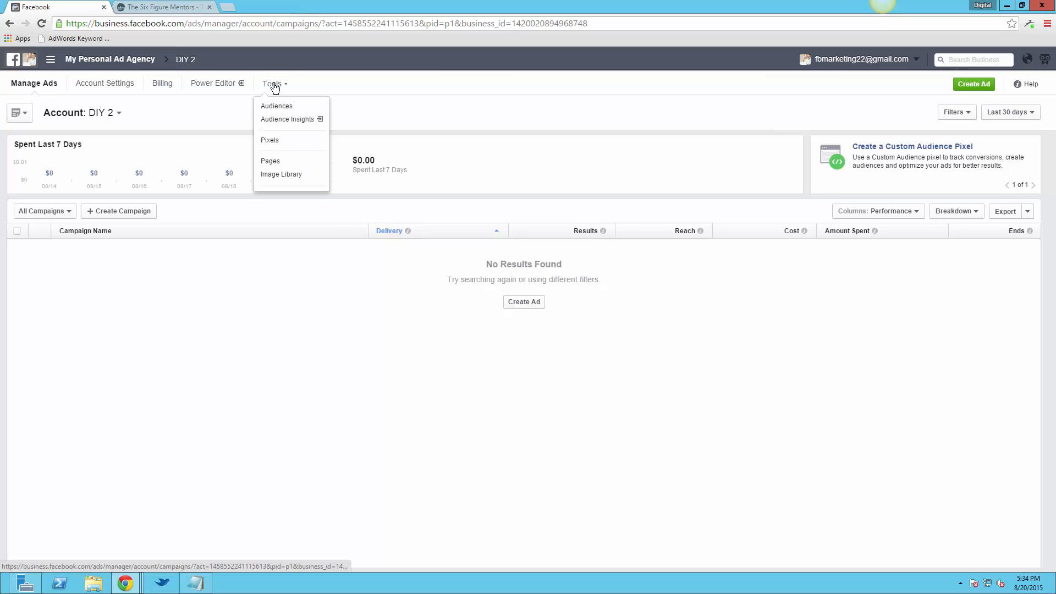
click(292, 142)
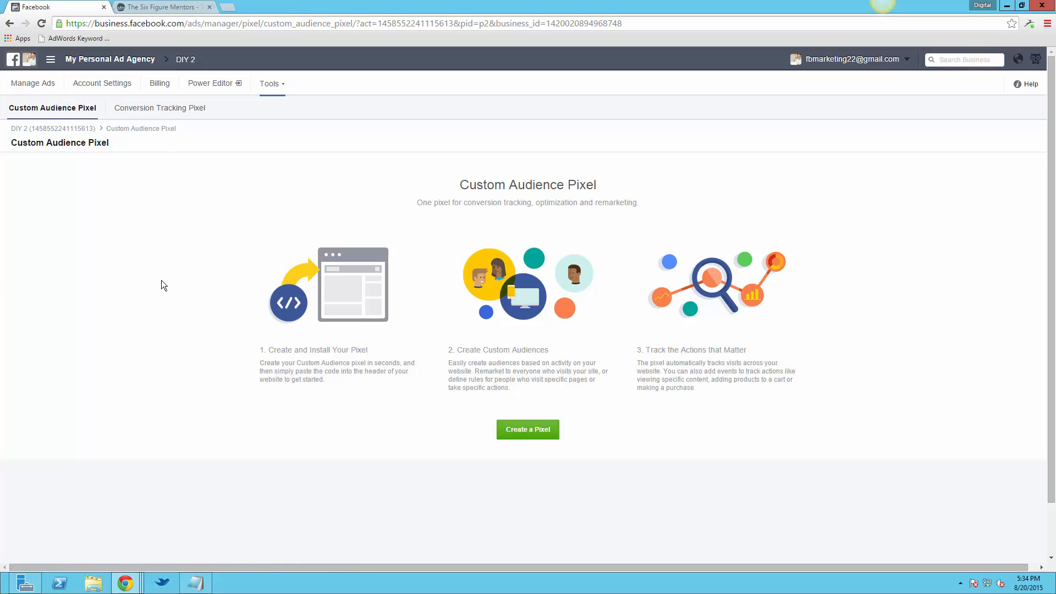
Switch to The Six Figure Mentors site and open My Funnel Settings
click(159, 7)
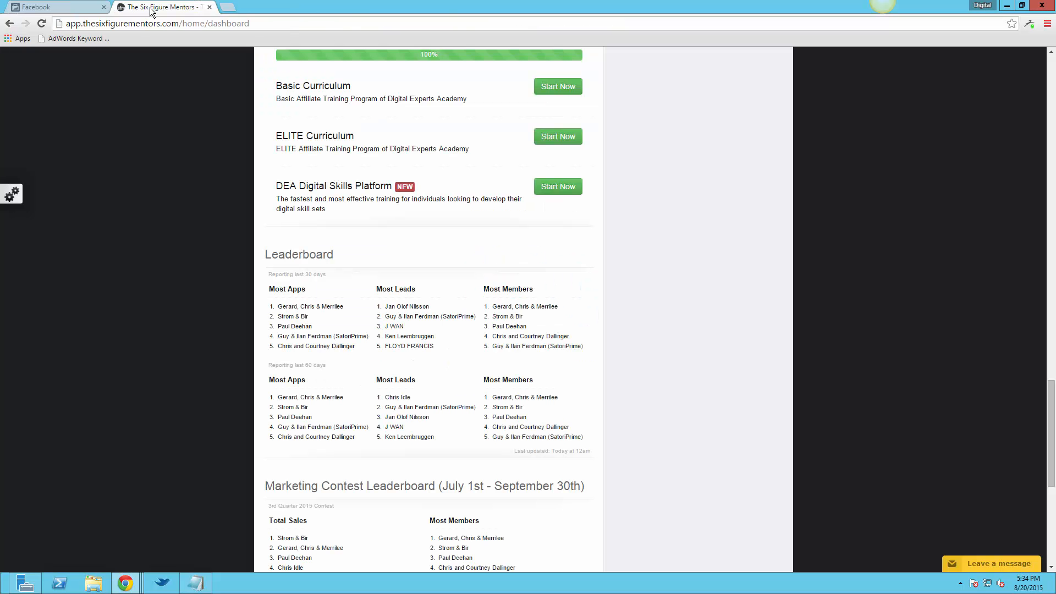
scroll(188, 266, up, 20)
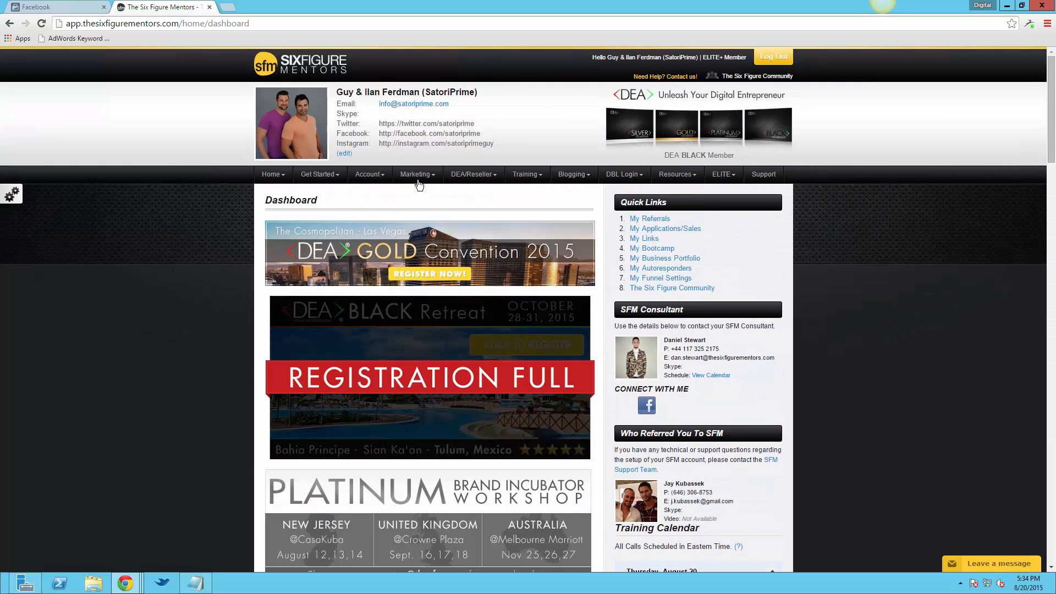
click(417, 181)
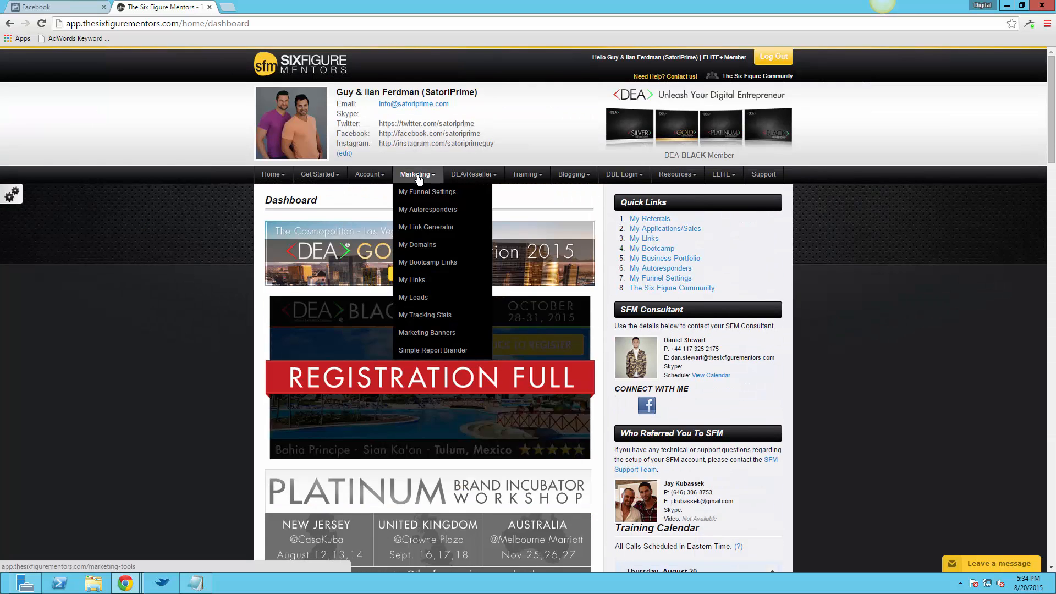
click(433, 199)
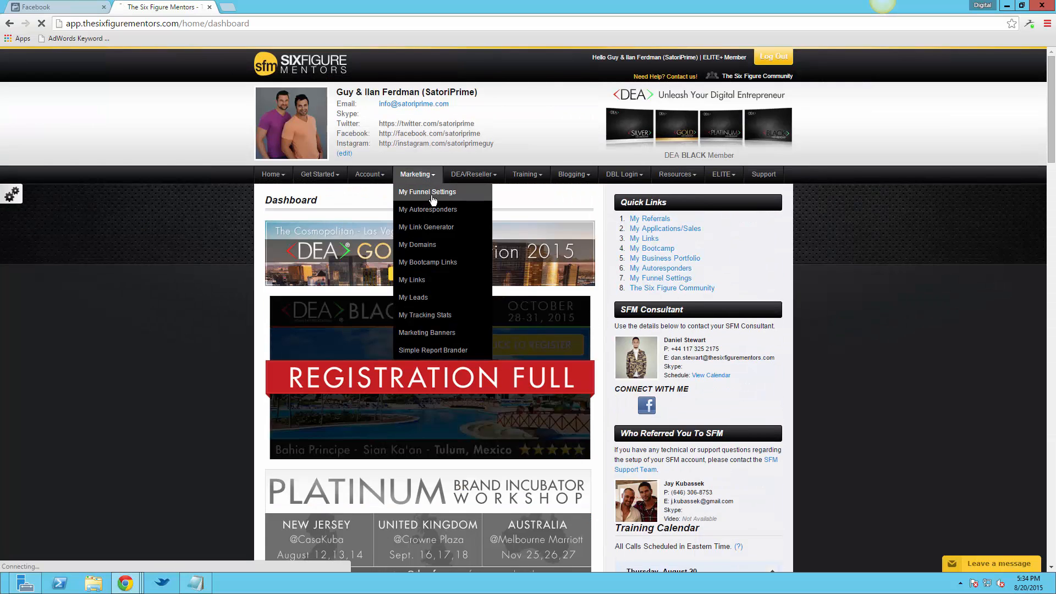
Switch back to Facebook, start a new conversion tracking pixel and accept the conversion tracking terms of service
click(54, 8)
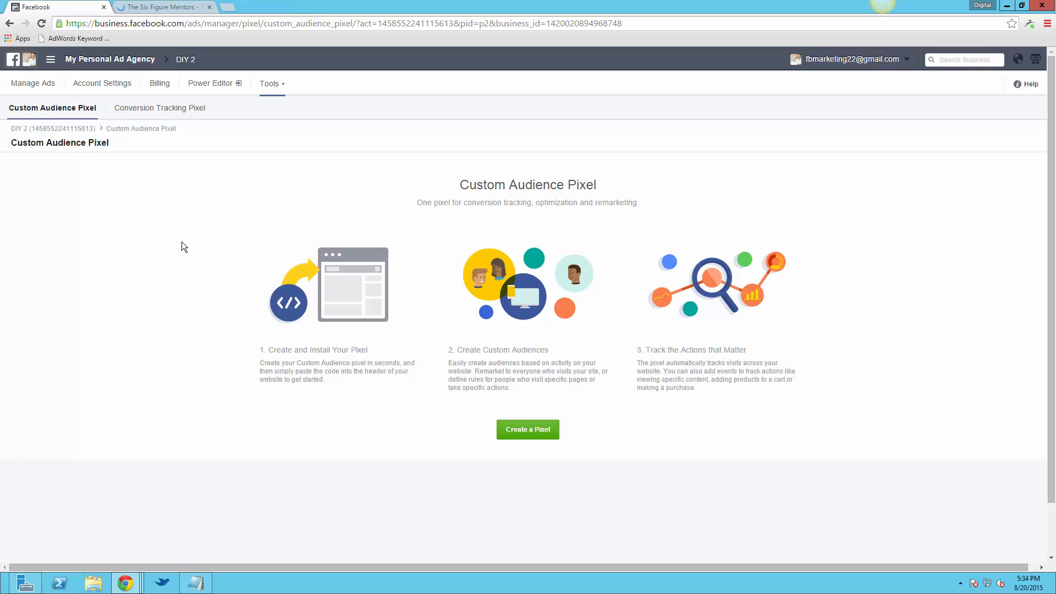
click(162, 110)
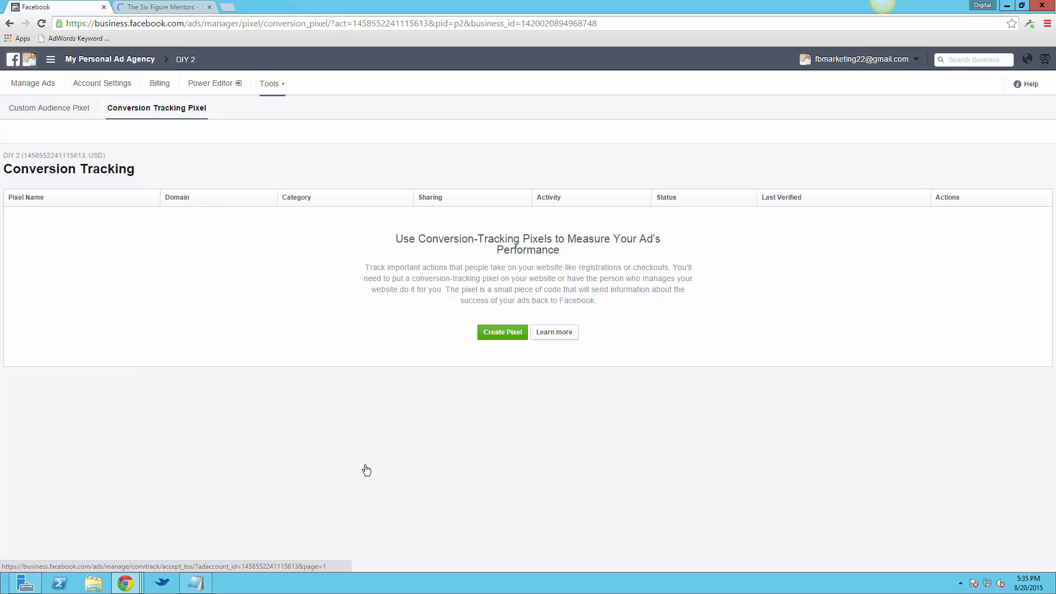
click(497, 333)
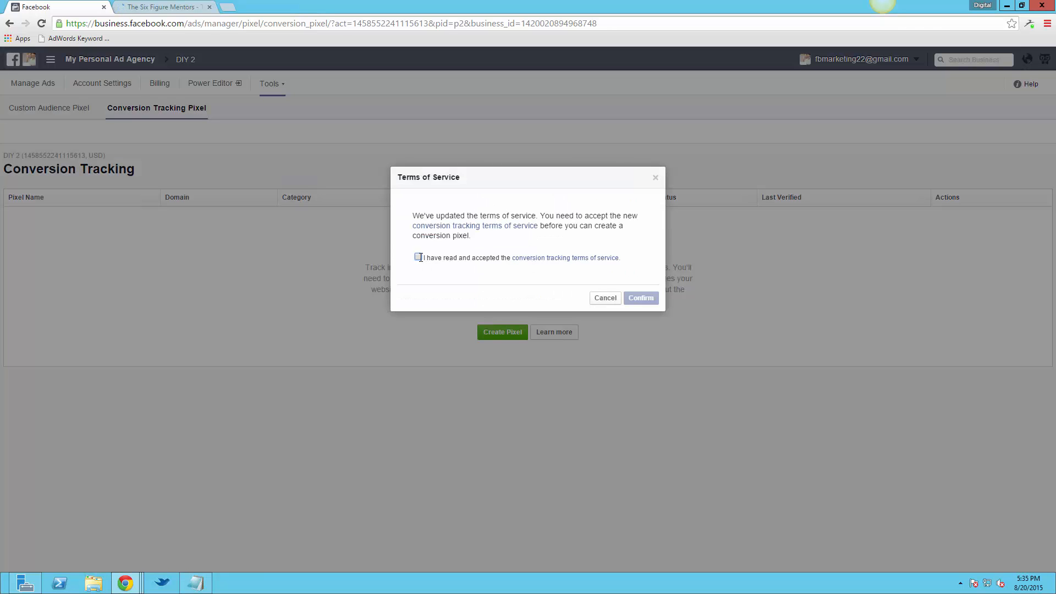
click(418, 257)
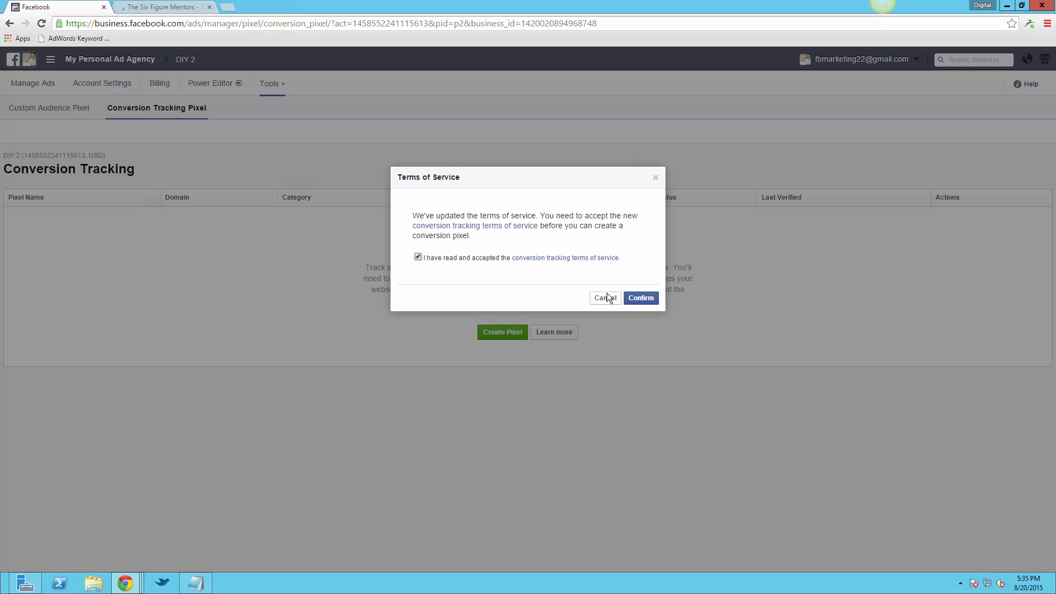
click(634, 300)
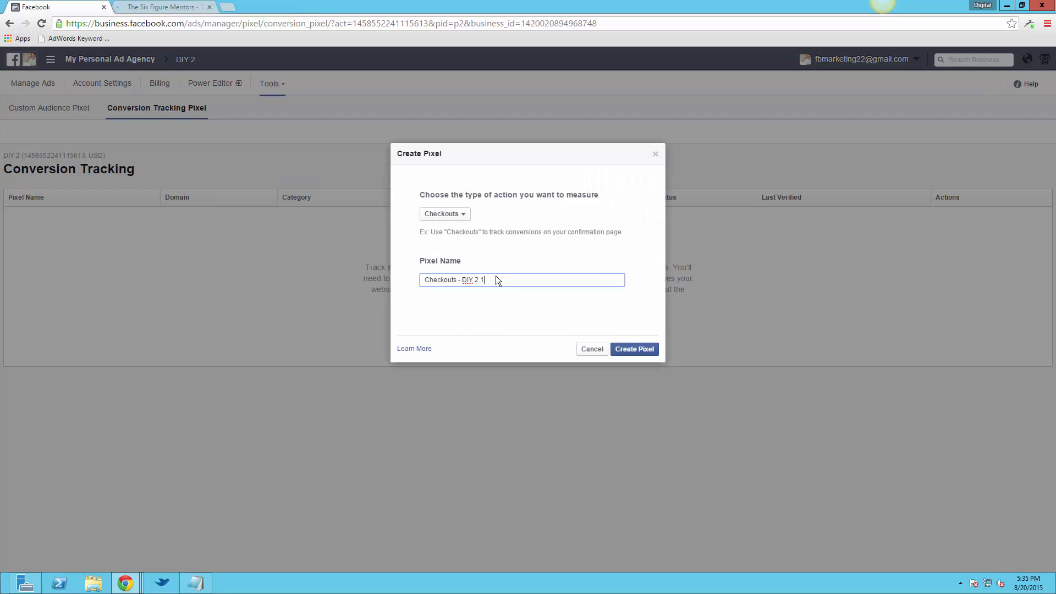
Create a conversion pixel that measures Leads and name it "SFM Leads"
click(461, 221)
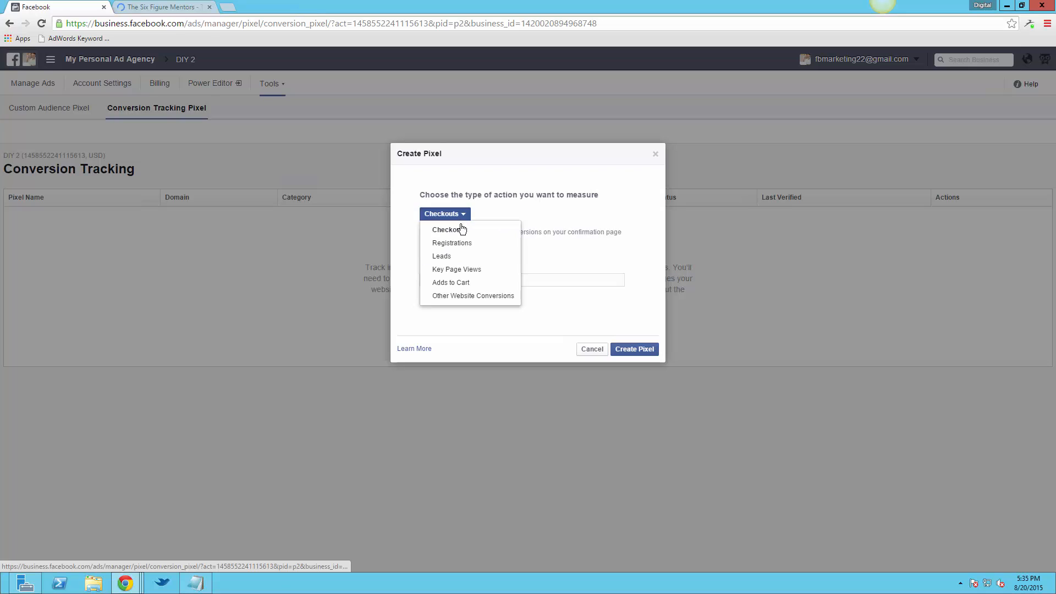
click(451, 257)
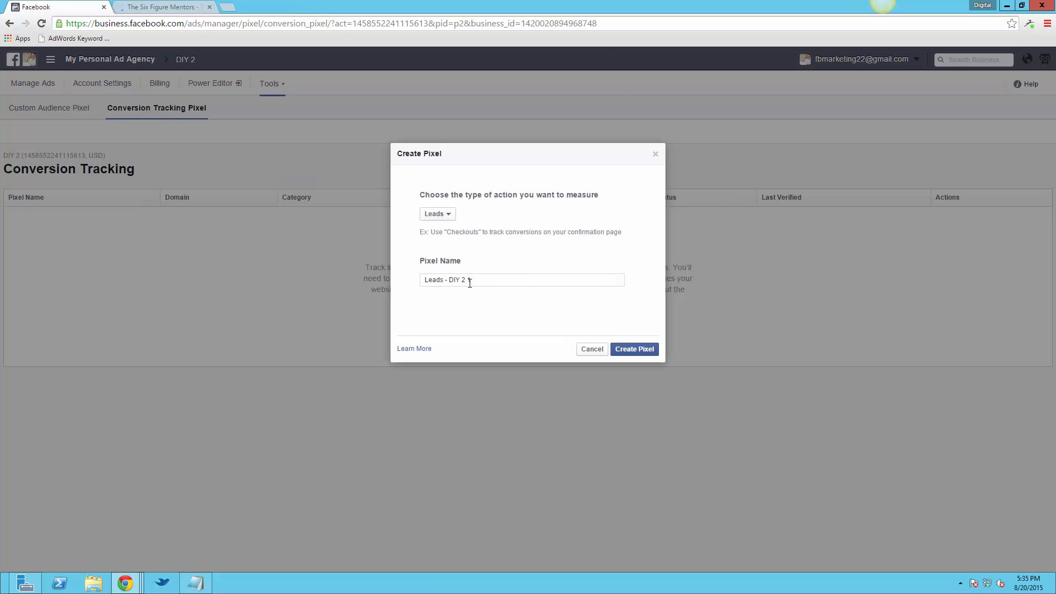
drag(472, 279, 394, 273)
text(SFM Keads)
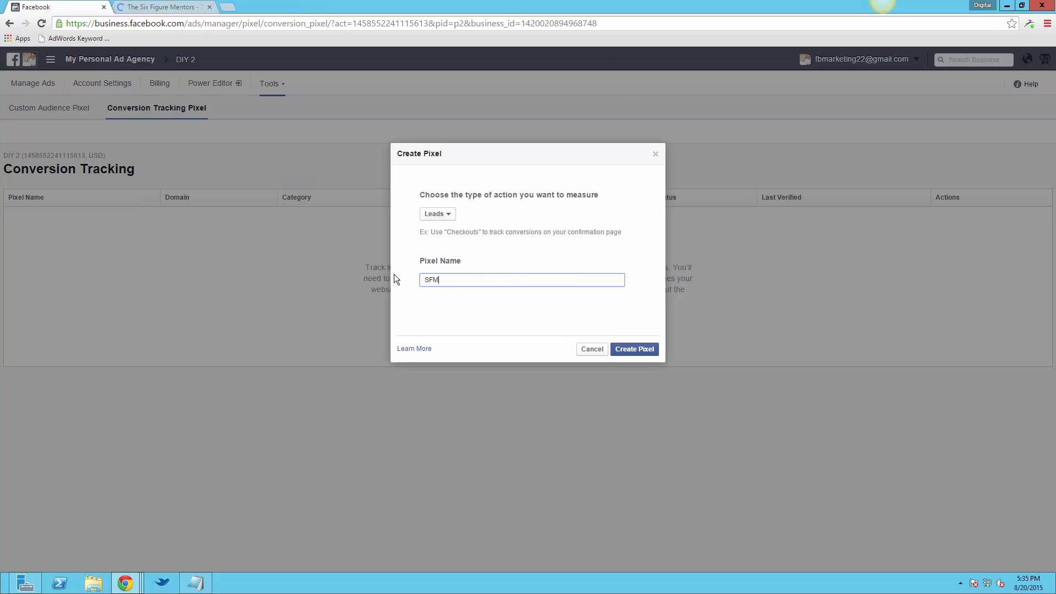
key(BackSpace)
key(BackSpace)
key(BackSpace)
key(BackSpace)
key(BackSpace)
text(Leads)
click(634, 350)
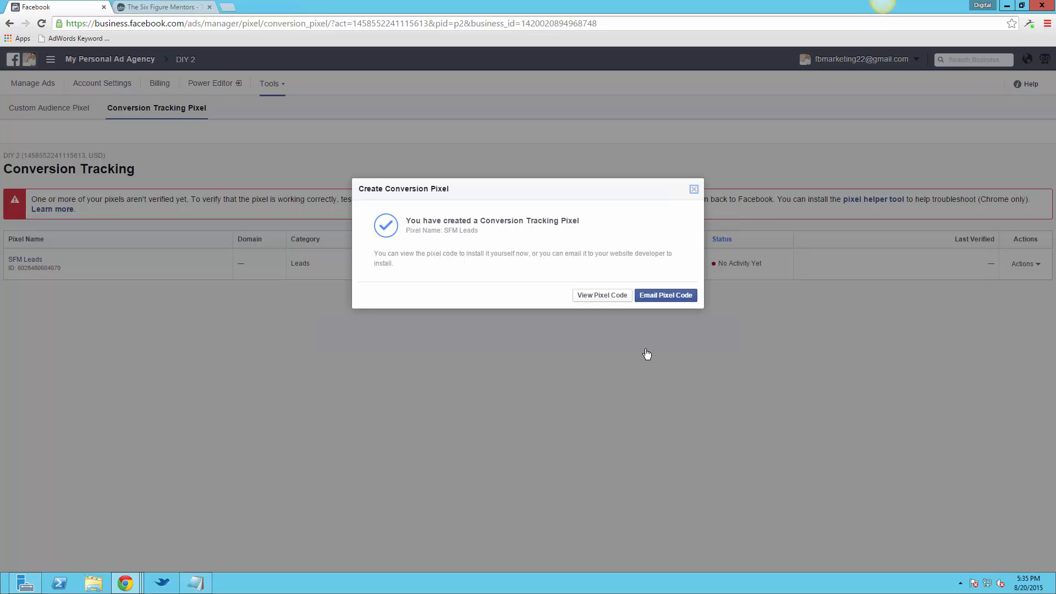
Display and select the SFM Leads pixel code, and locate the third-party tracking code fields in the Six Figure Mentors funnel settings
click(596, 295)
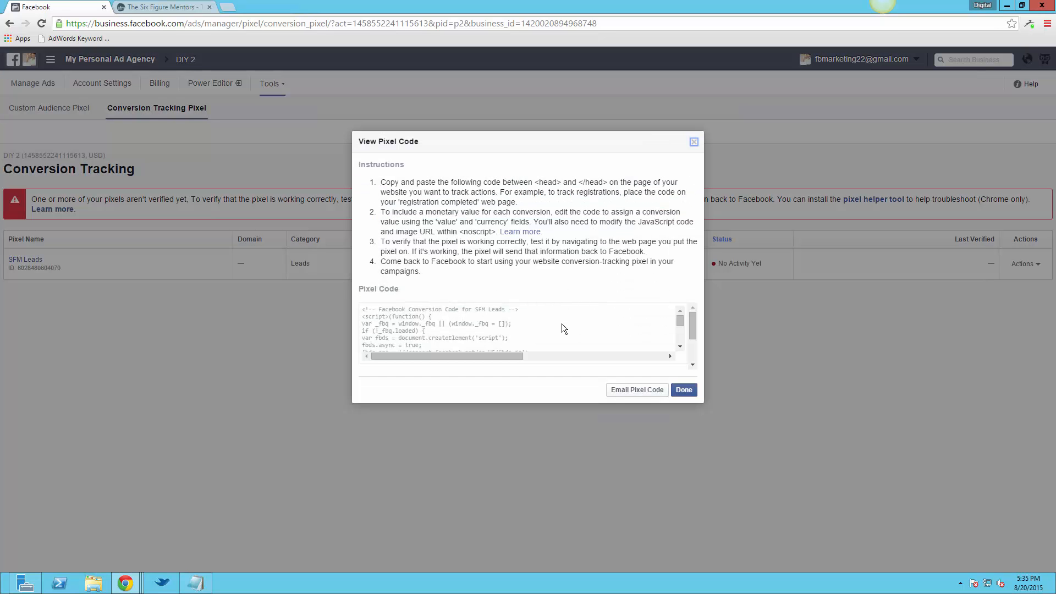
click(562, 324)
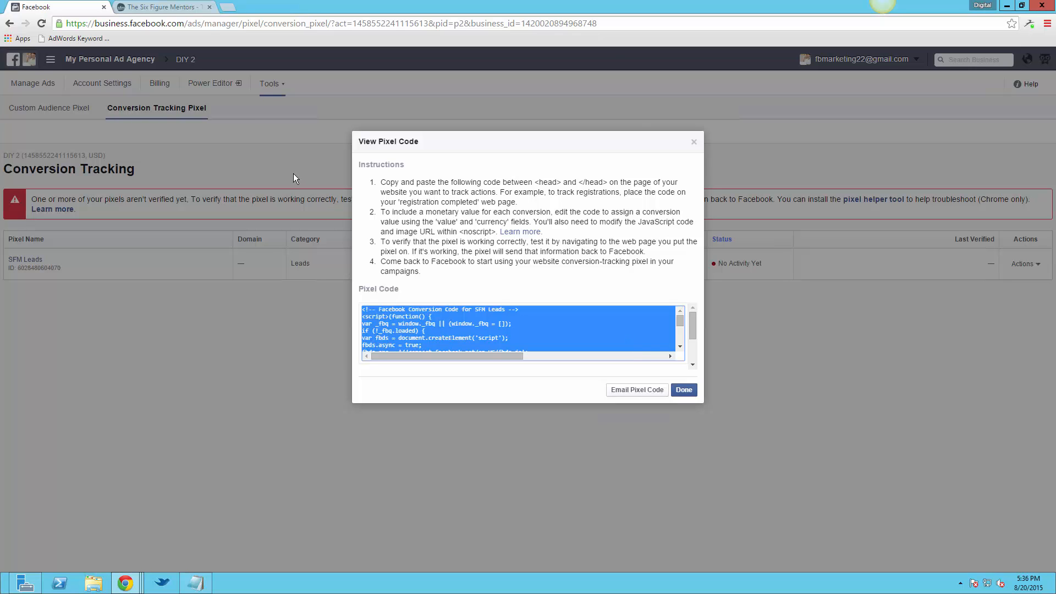
click(163, 8)
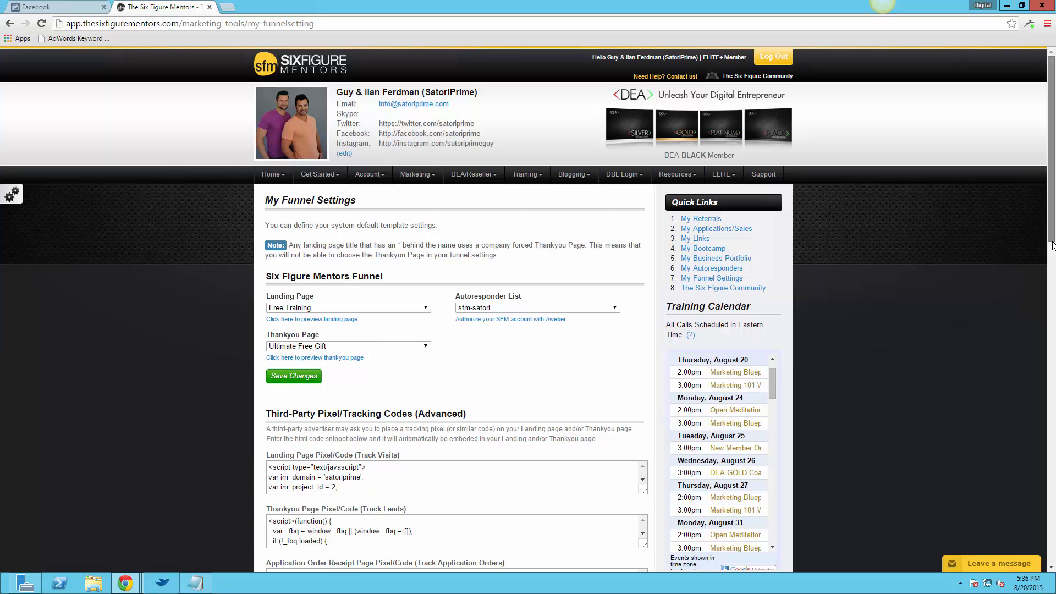
scroll(1052, 246, down, 7)
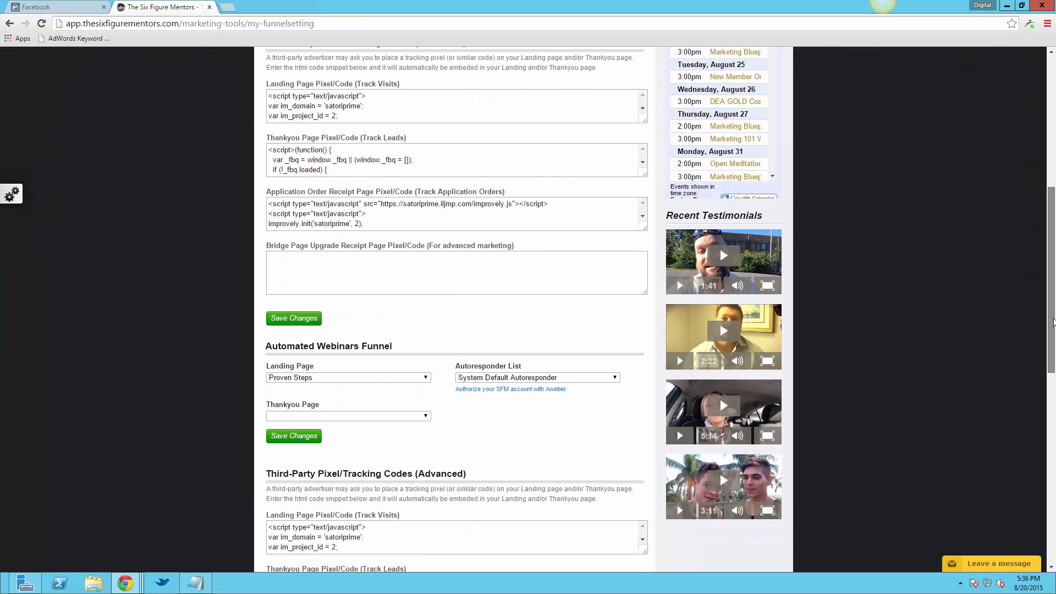
scroll(1052, 322, up, 1)
scroll(294, 160, up, 1)
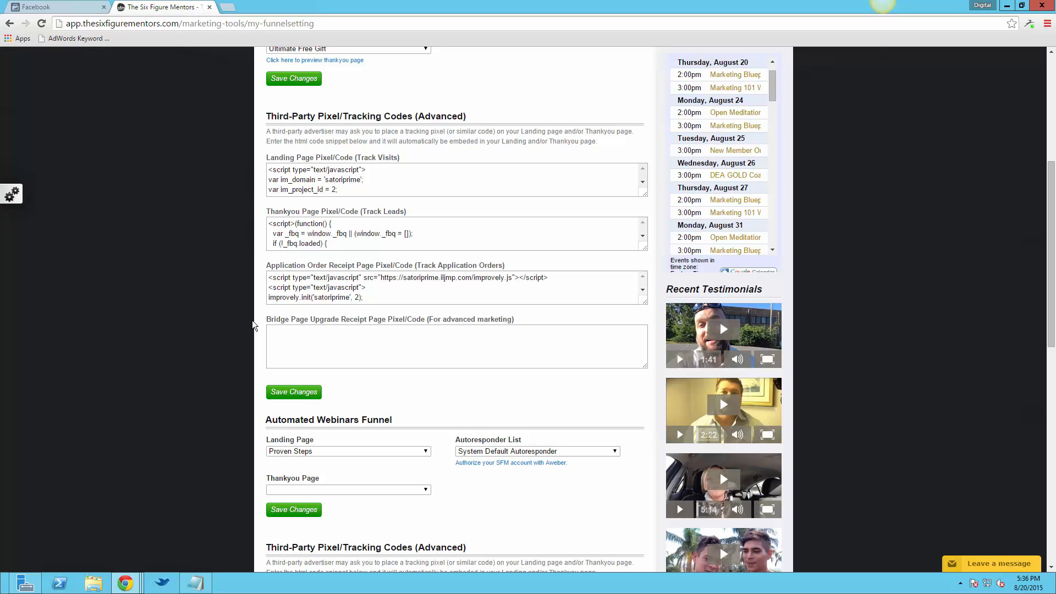
Return to Facebook and copy the selected SFM Leads pixel code
click(64, 8)
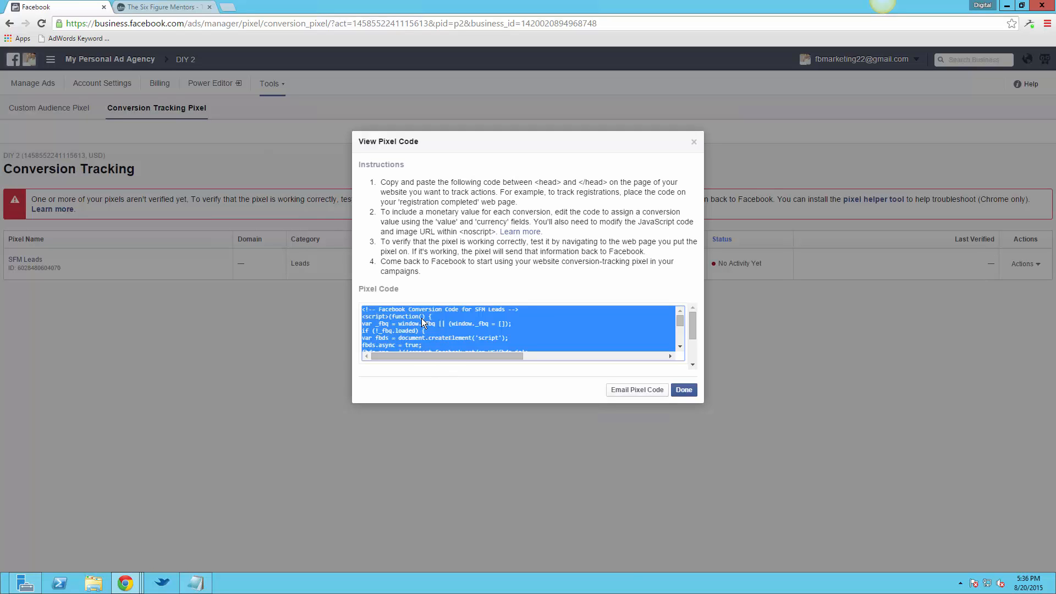
right_click(422, 318)
click(431, 323)
Switch to the Six Figure Mentors funnel settings and enlarge the Thankyou Page Pixel/Code (Track Leads) box
click(155, 7)
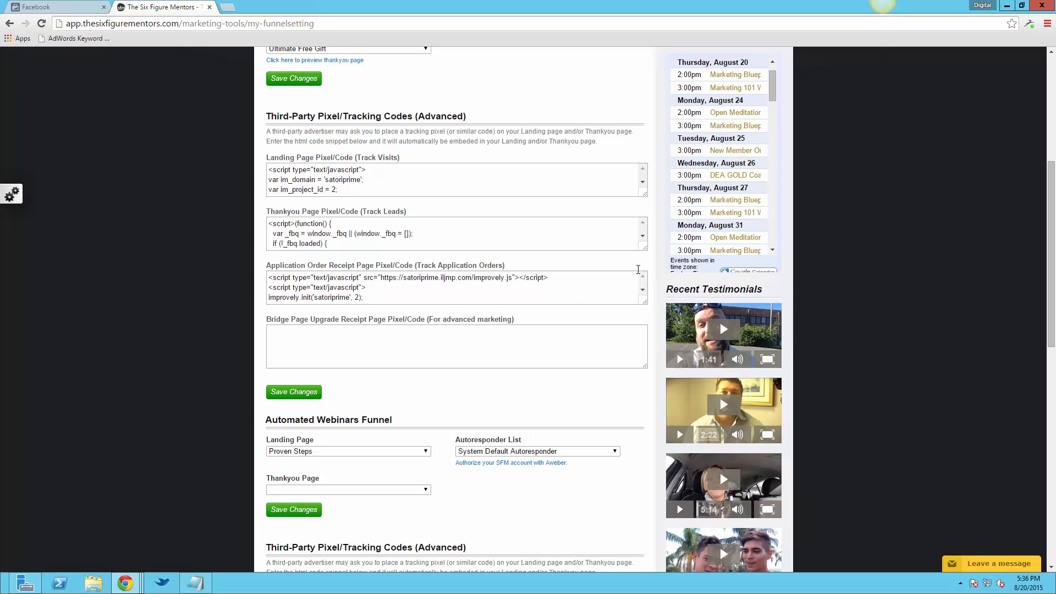
drag(271, 215, 361, 213)
click(362, 213)
drag(642, 248, 646, 323)
drag(646, 377, 646, 432)
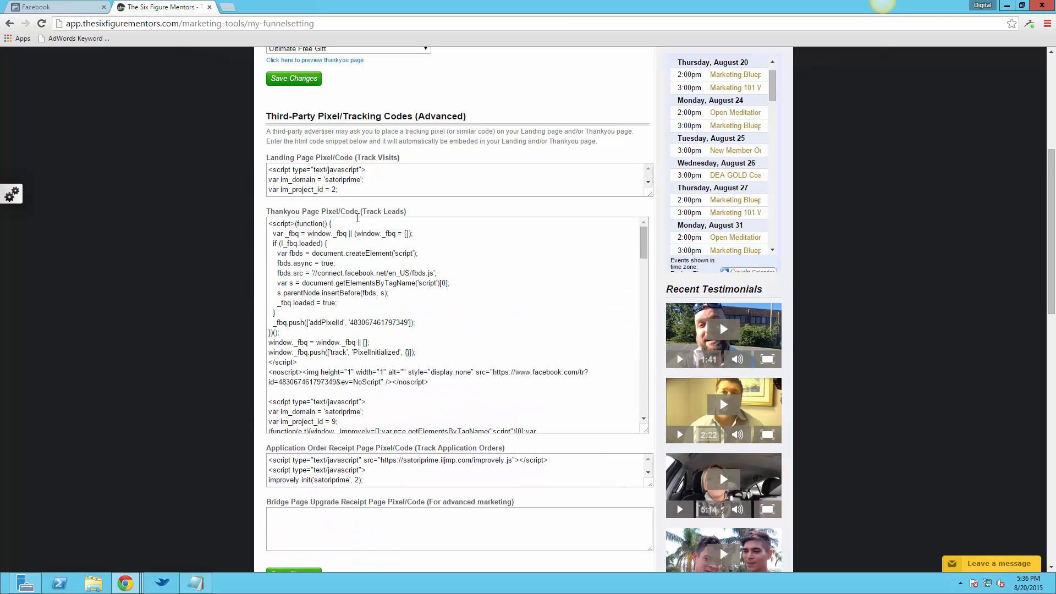
Paste the copied pixel code after the last script in the Thankyou Page code, separated by a blank line
drag(399, 216, 412, 215)
click(632, 241)
drag(644, 245, 646, 415)
click(611, 397)
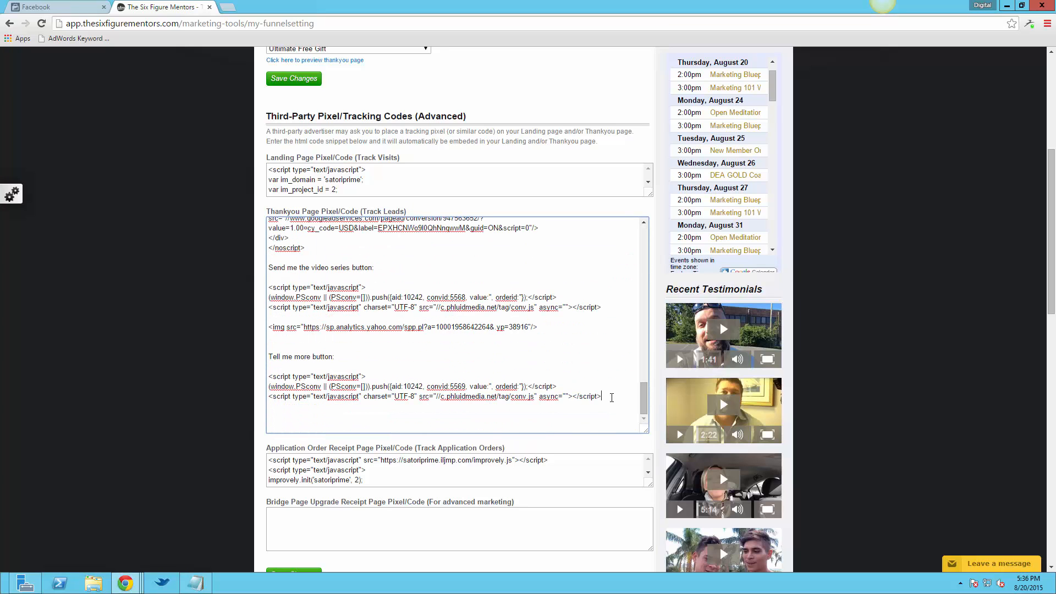
key(Return)
key(Return)
right_click(278, 417)
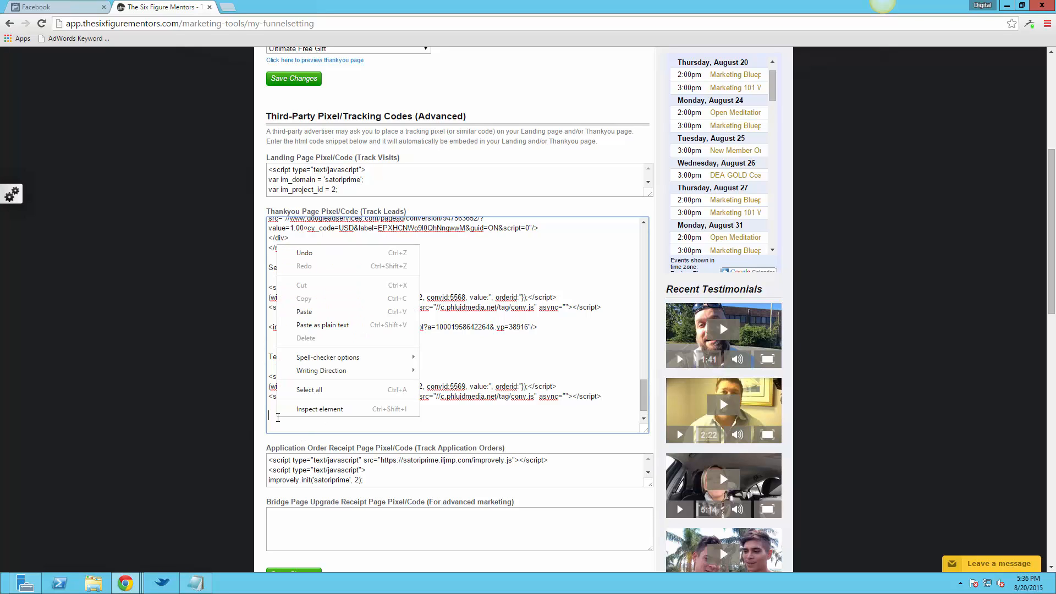
click(299, 310)
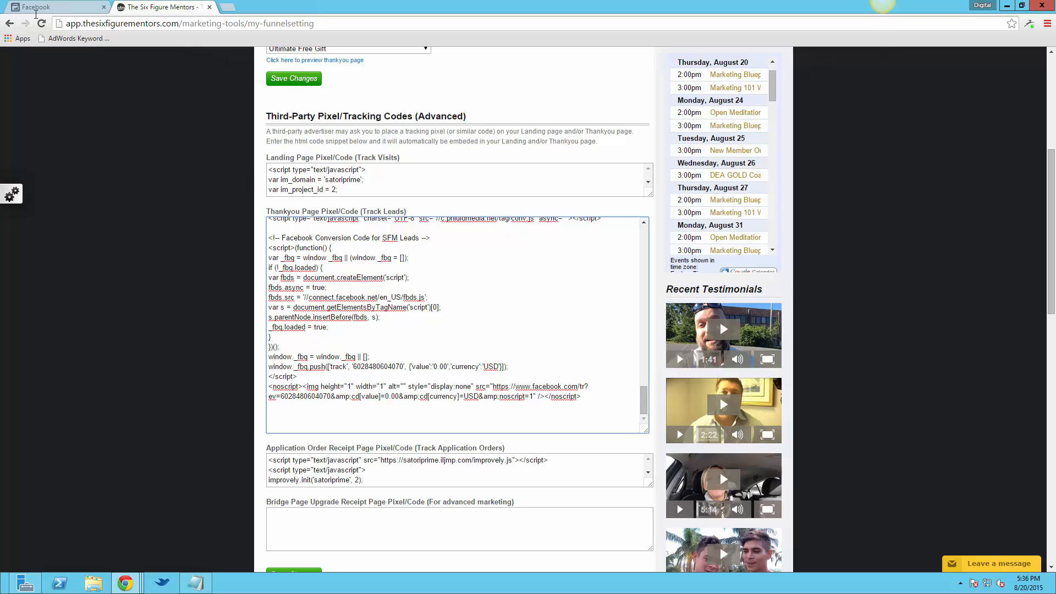
Switch to Facebook, close the SFM Leads pixel code dialog and reload the Conversion Tracking page
click(36, 7)
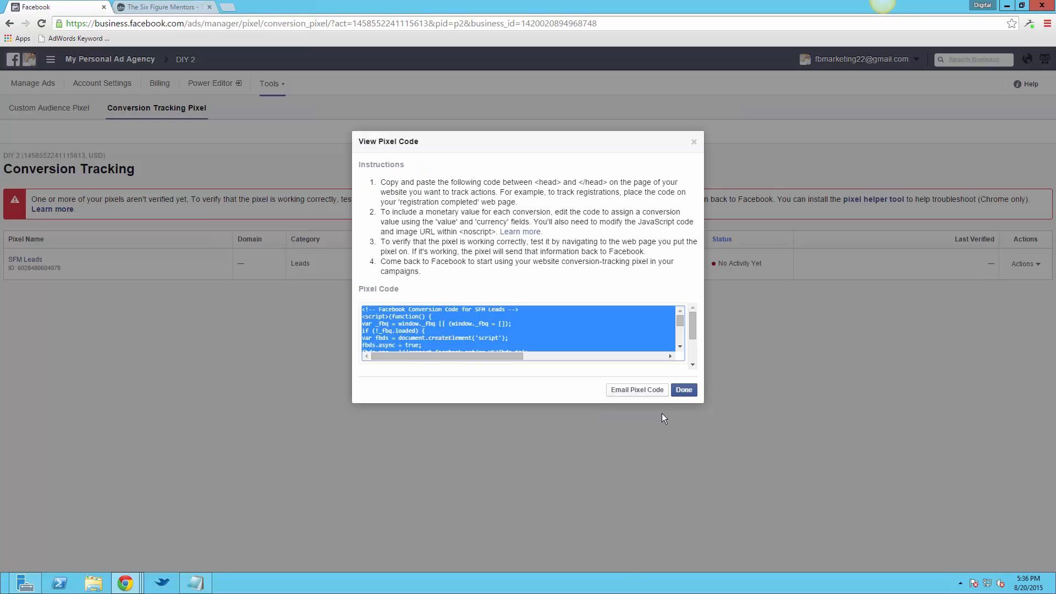
click(678, 394)
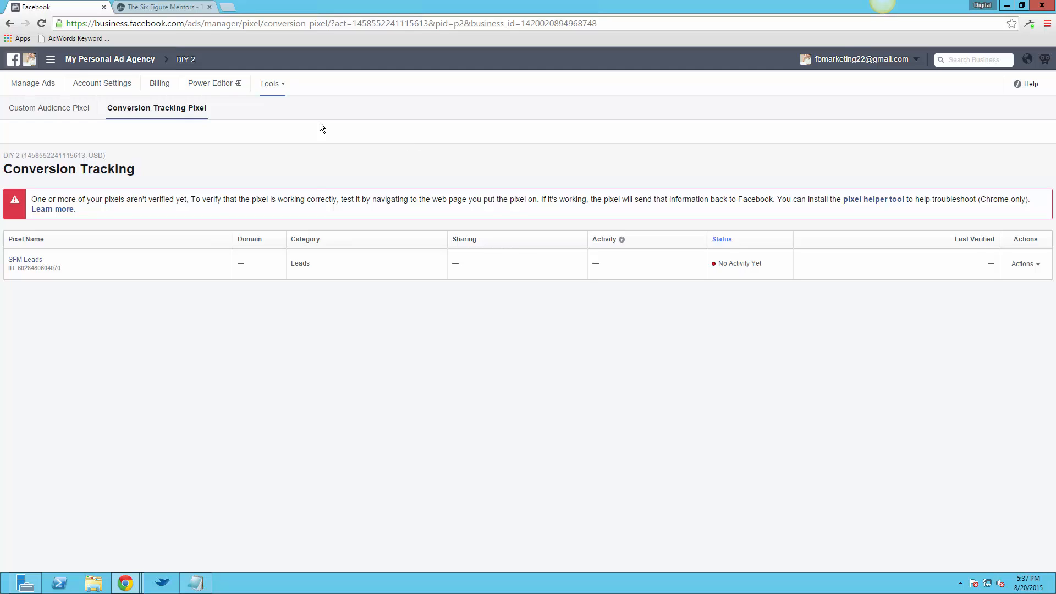
click(41, 24)
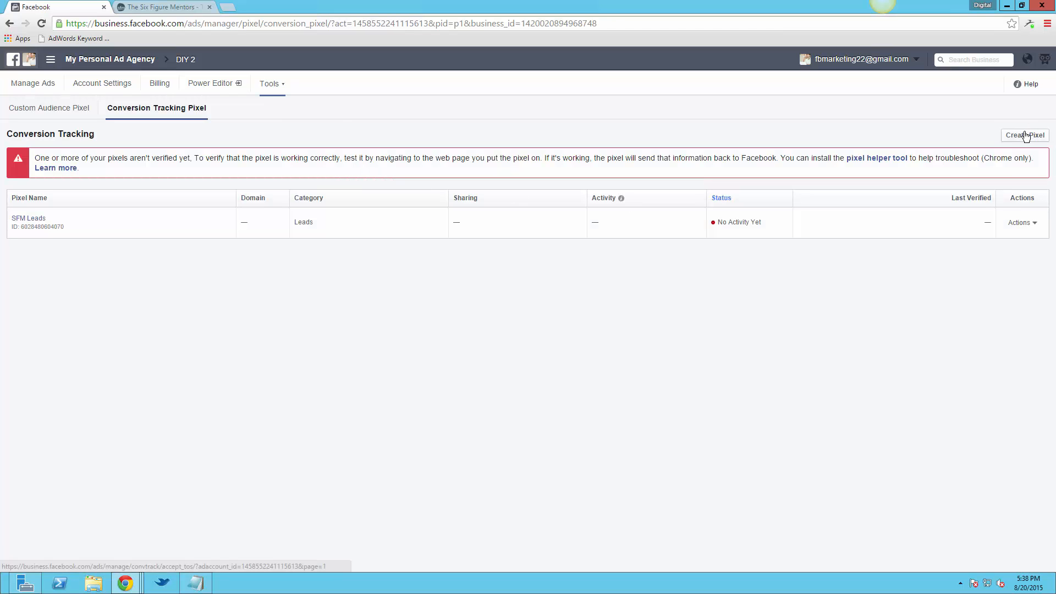
Create a second conversion pixel that measures Checkouts and name it "SFM Applications"
click(1024, 135)
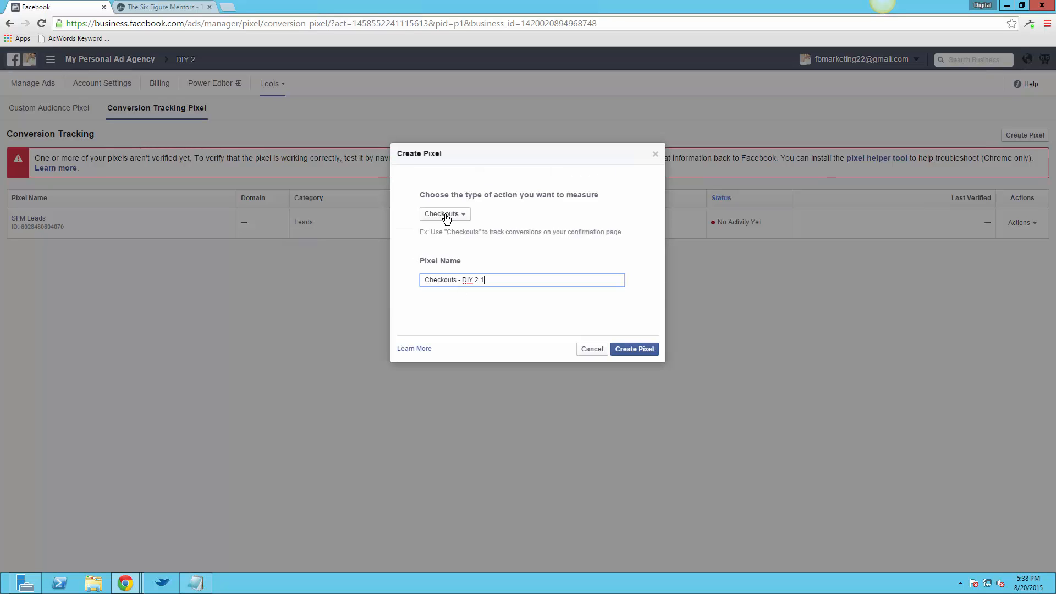
click(445, 219)
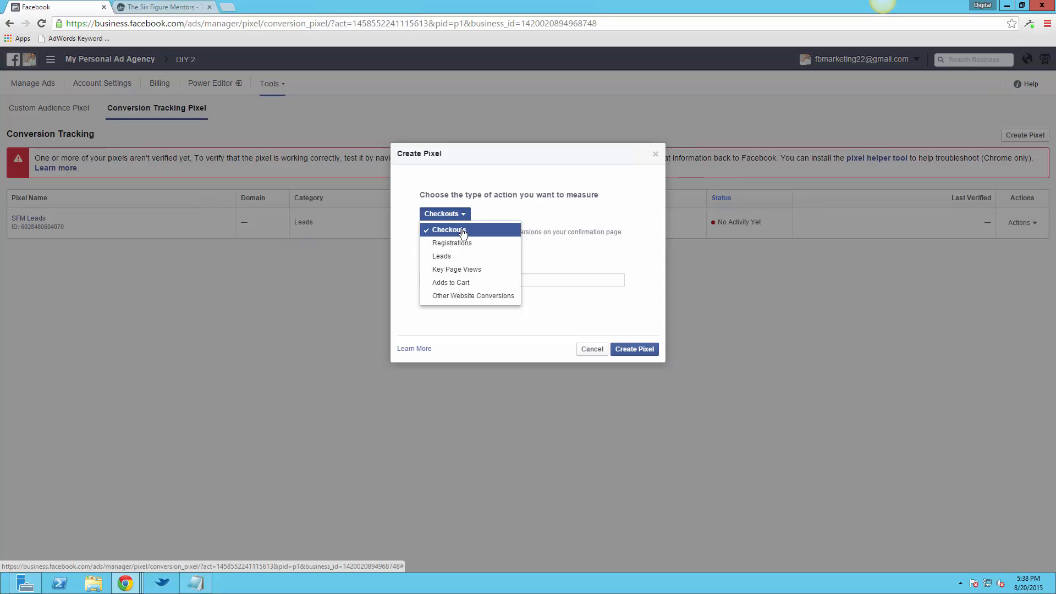
click(464, 230)
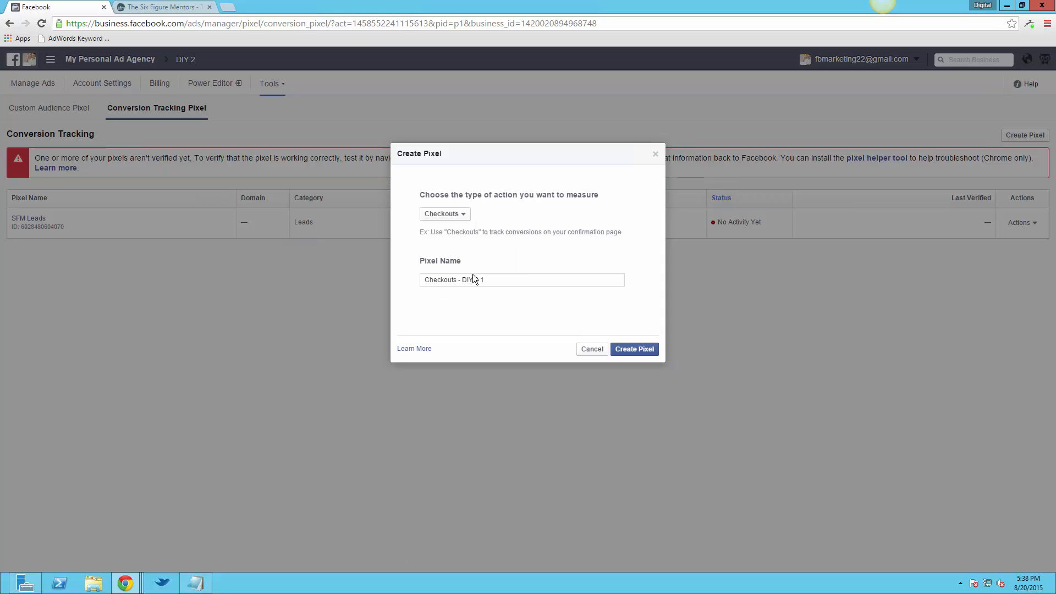
drag(490, 280, 414, 282)
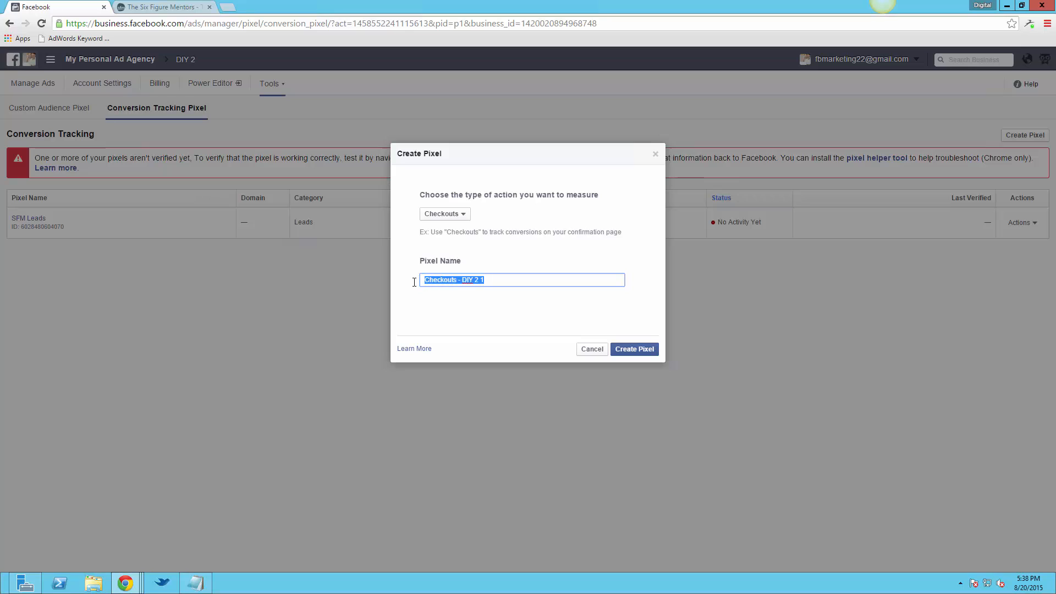
text(SFM Apo)
key(BackSpace)
text(plications)
click(651, 348)
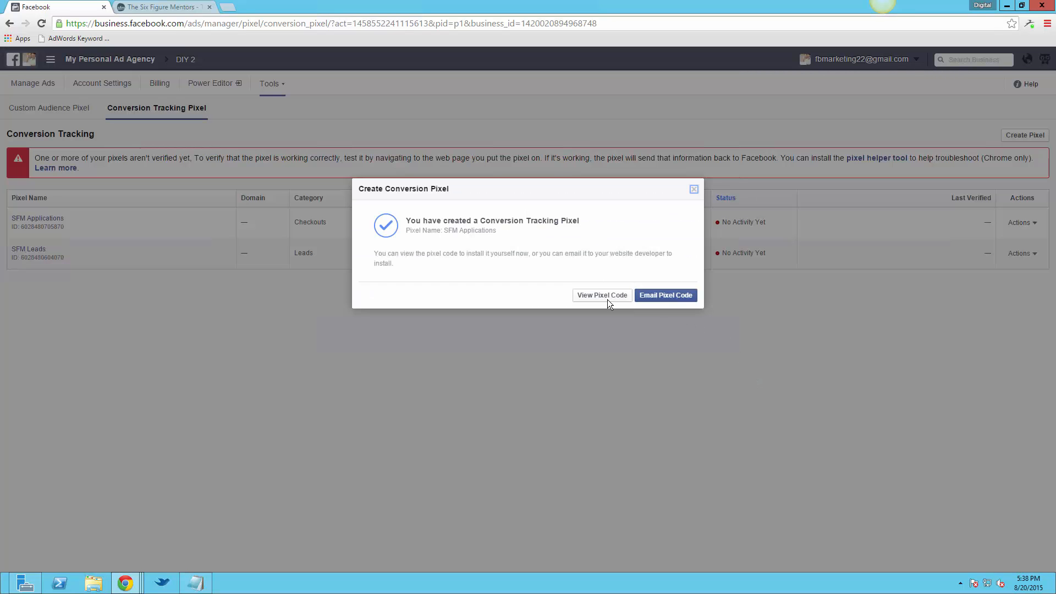
View the SFM Applications conversion pixel code and copy all of it
click(589, 297)
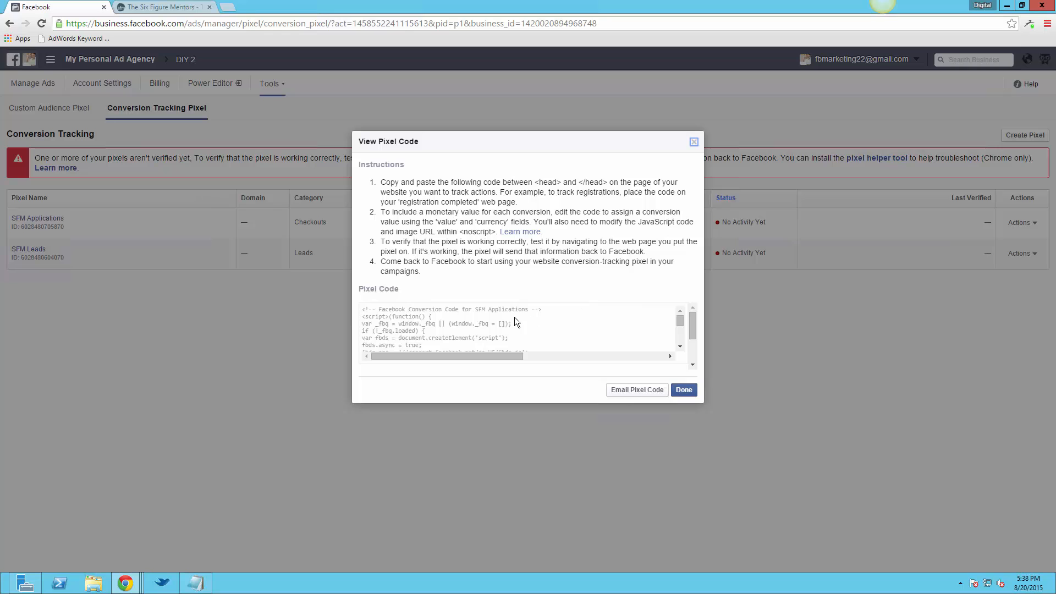
click(513, 317)
right_click(513, 316)
click(550, 325)
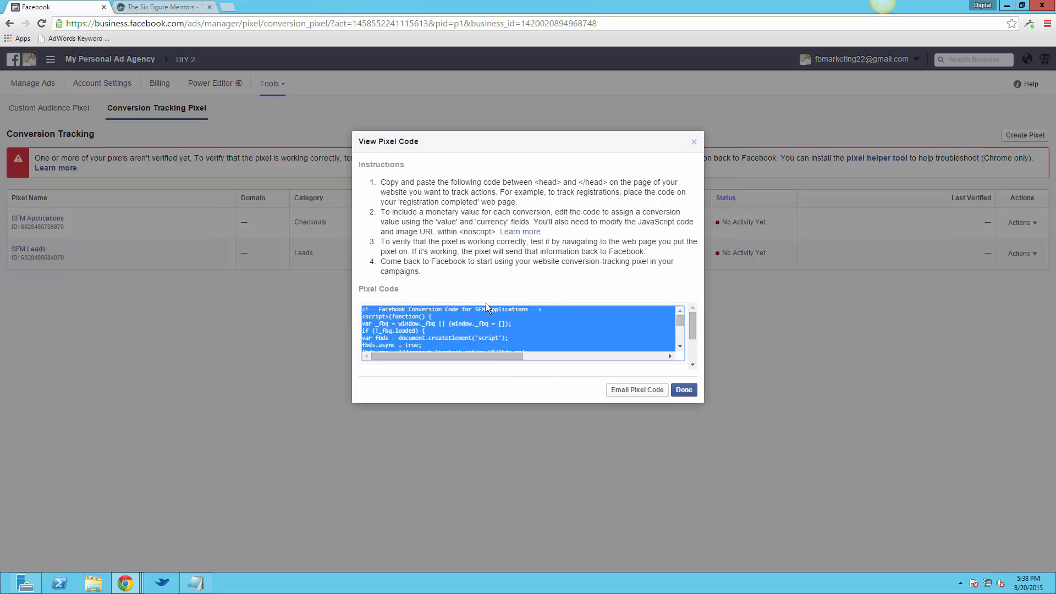
Switch to the Six Figure Mentors funnel settings and enlarge the Application Order Receipt Page Pixel/Code (Track Application Orders) box
click(165, 7)
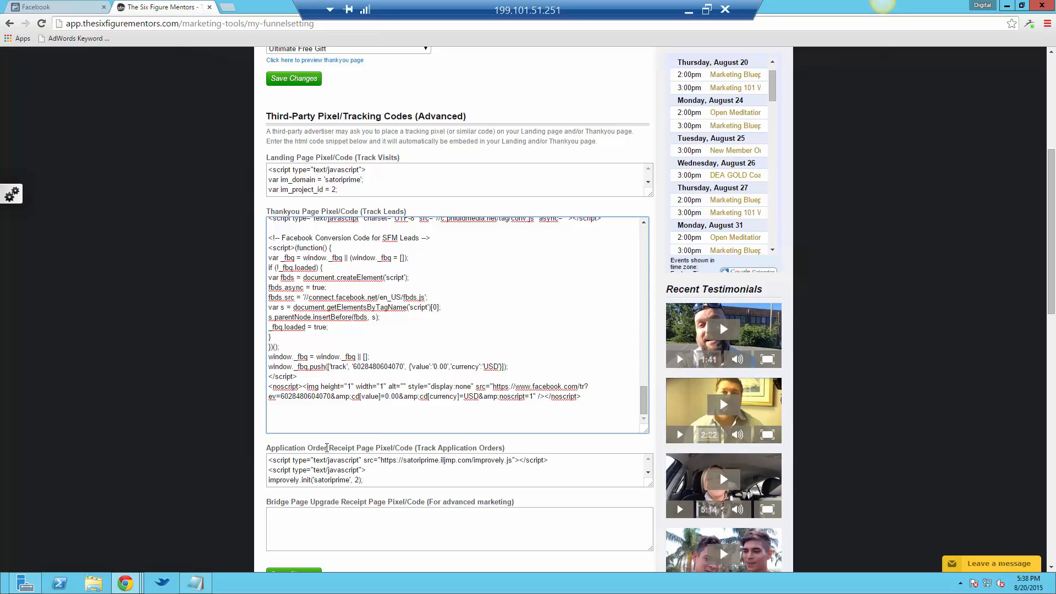
scroll(669, 494, down, 1)
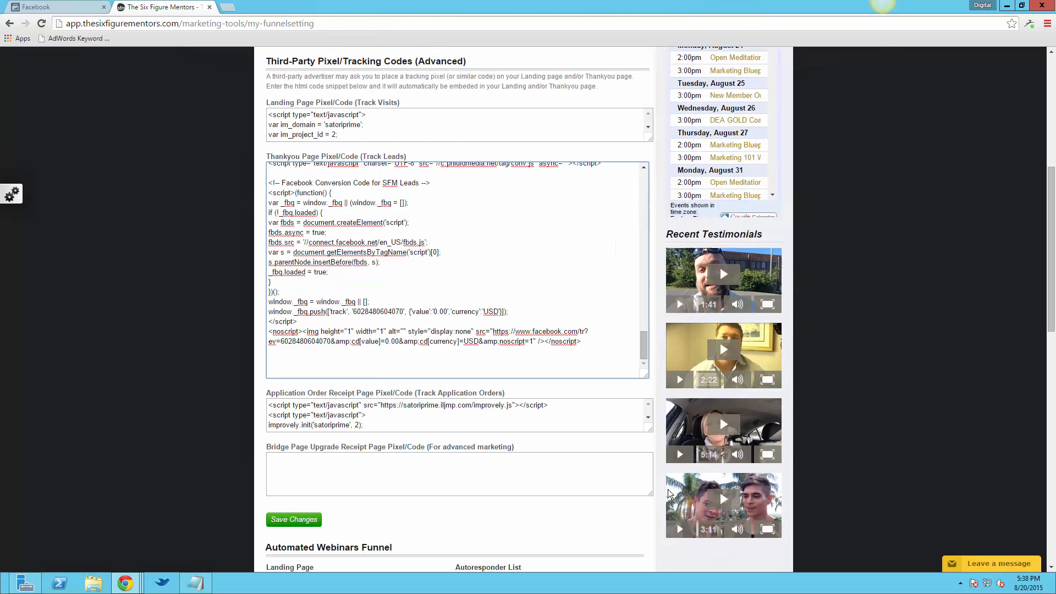
drag(650, 429, 648, 559)
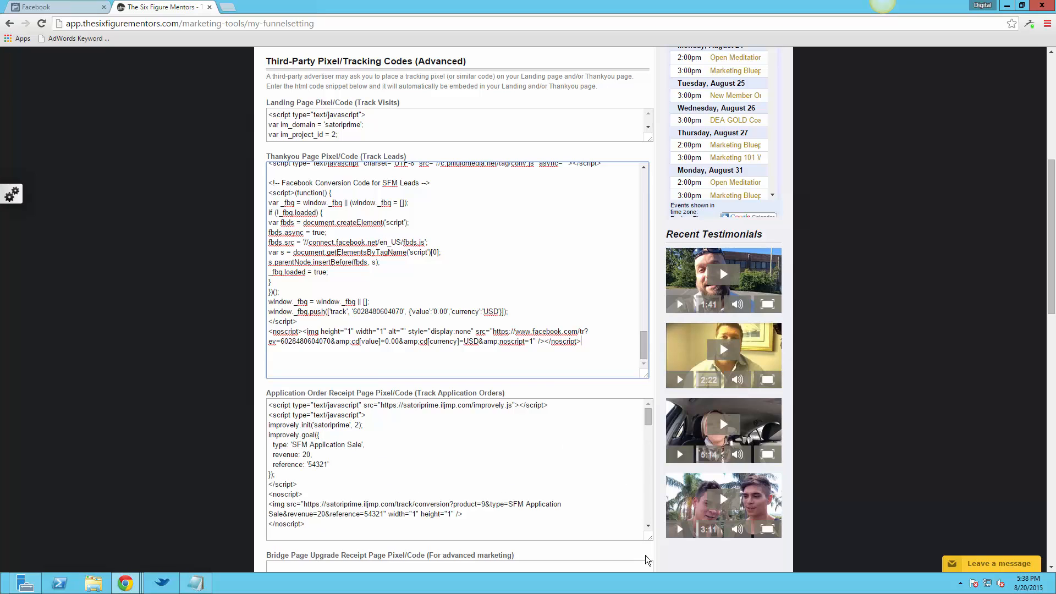
scroll(549, 467, down, 6)
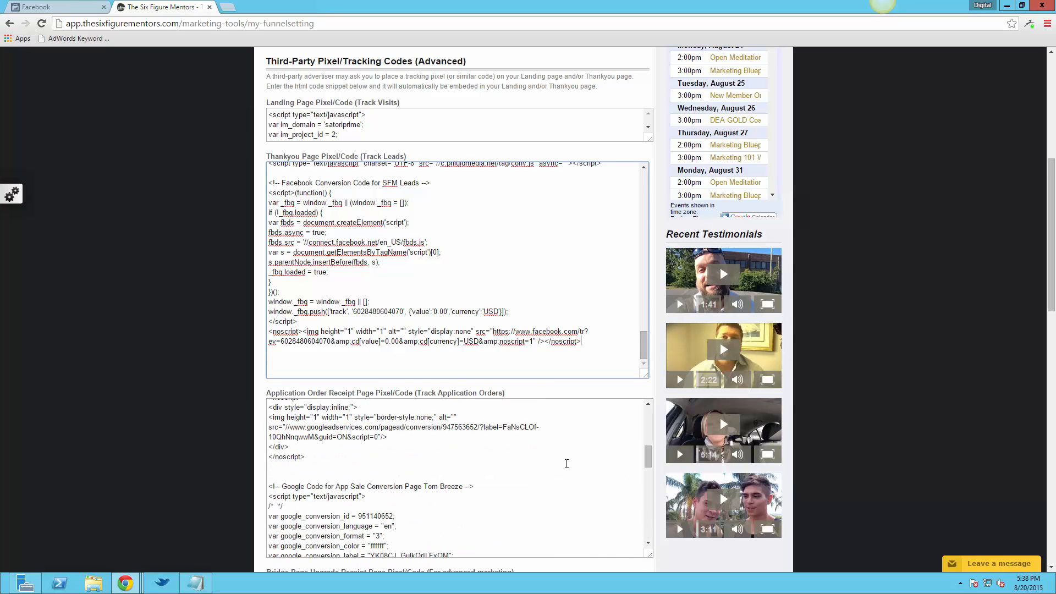
scroll(567, 464, down, 8)
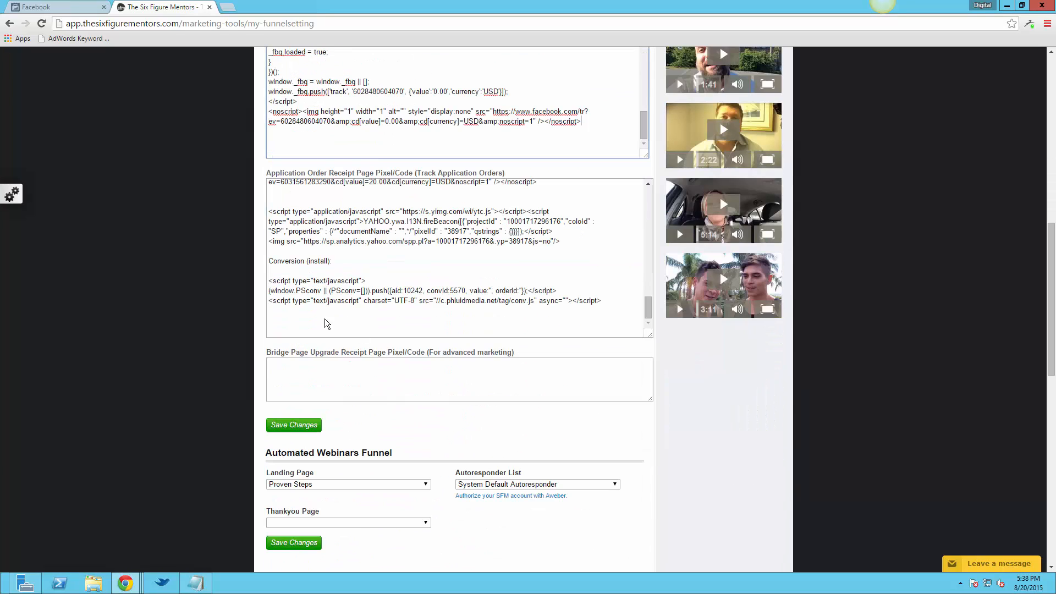
Paste the copied pixel code below the last script in the Application Order Receipt Page code
click(324, 320)
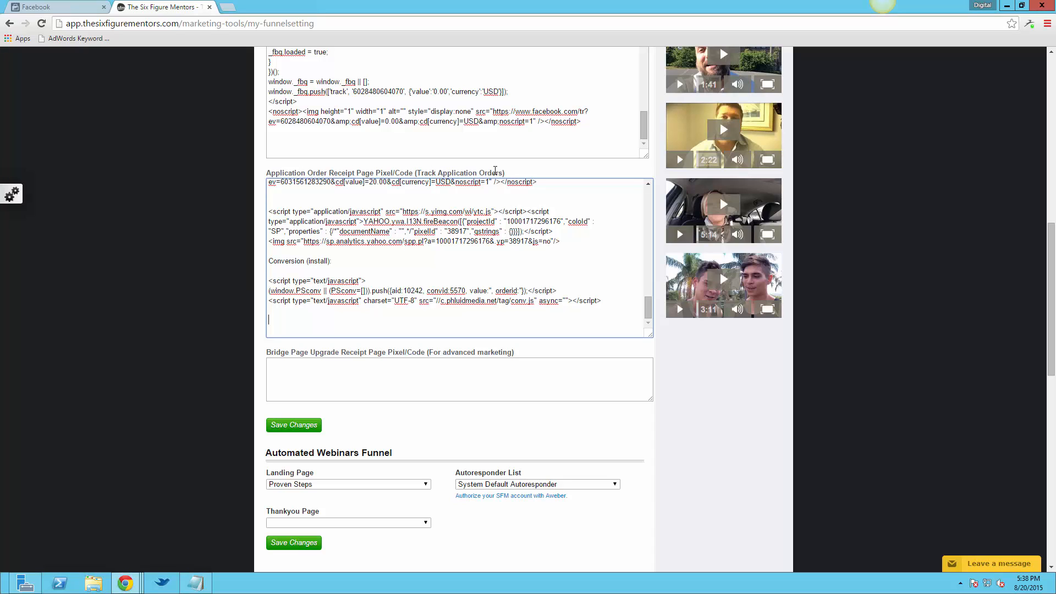
right_click(286, 323)
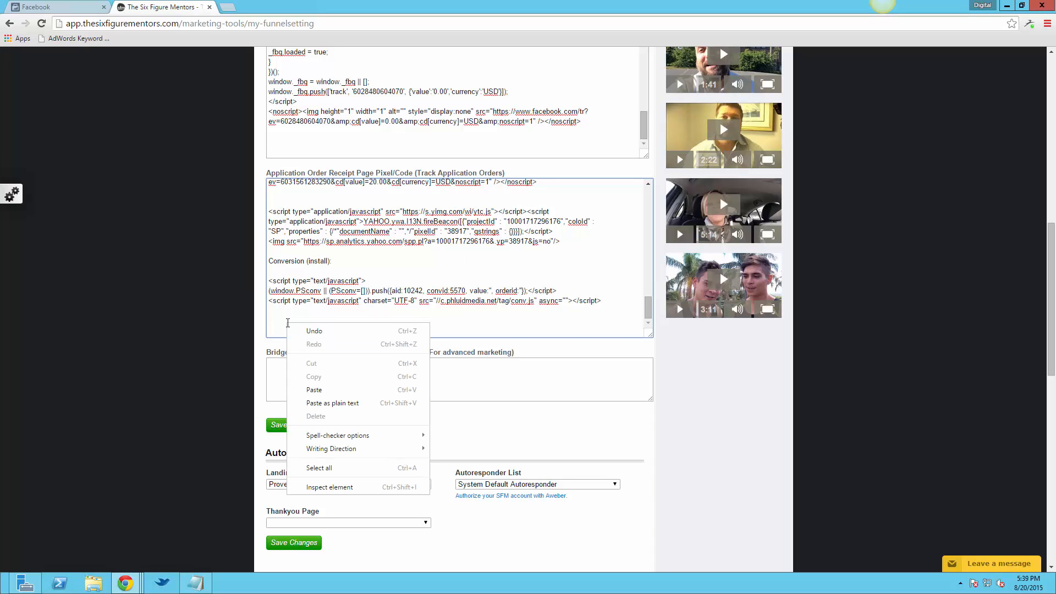
click(328, 392)
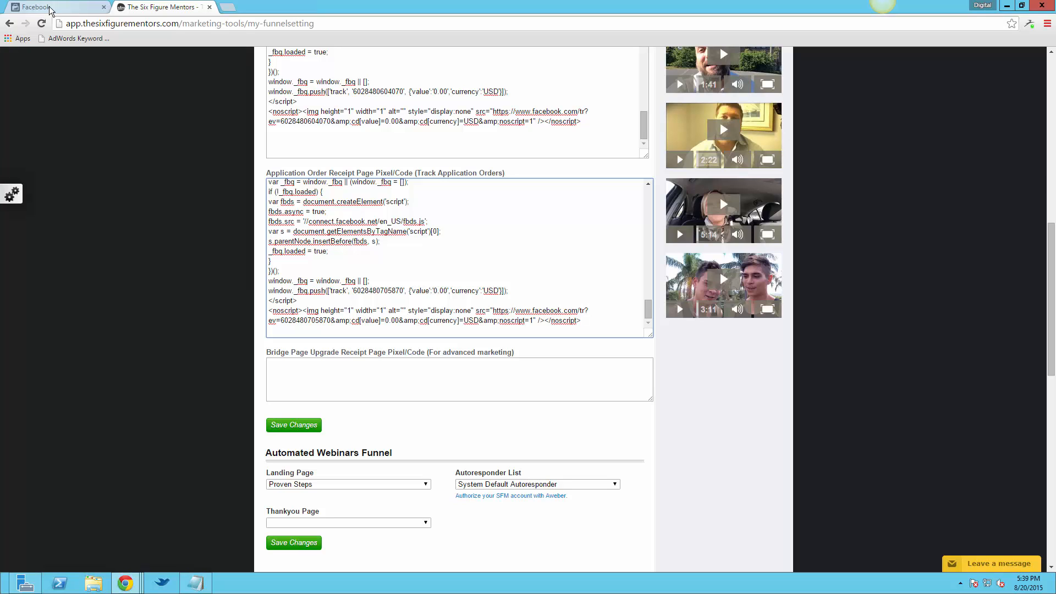
Switch to Facebook, close the SFM Applications pixel code dialog and show the Custom Audience Pixel page
click(49, 7)
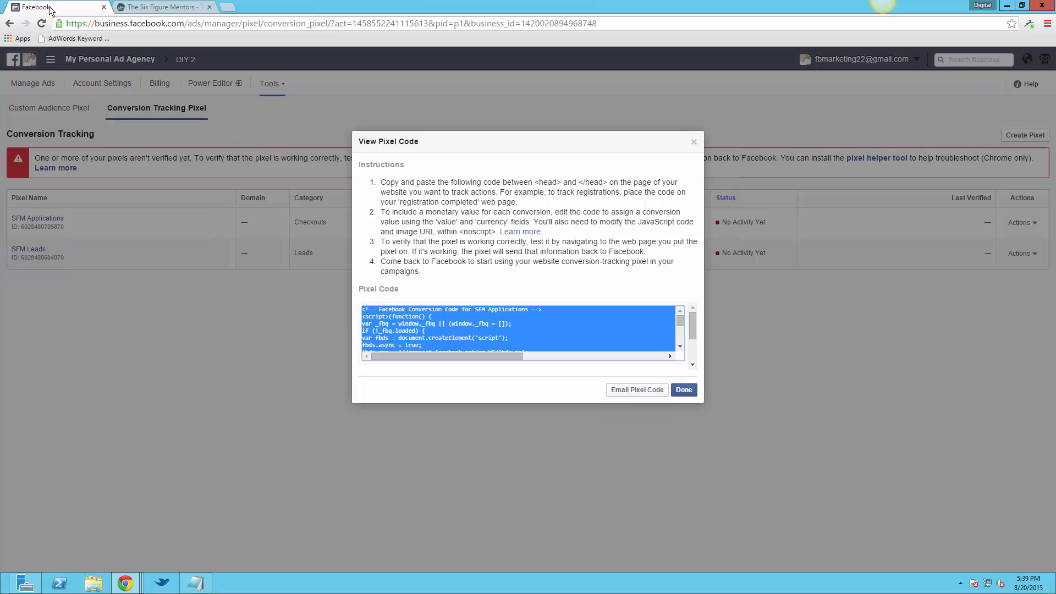
click(681, 391)
click(44, 112)
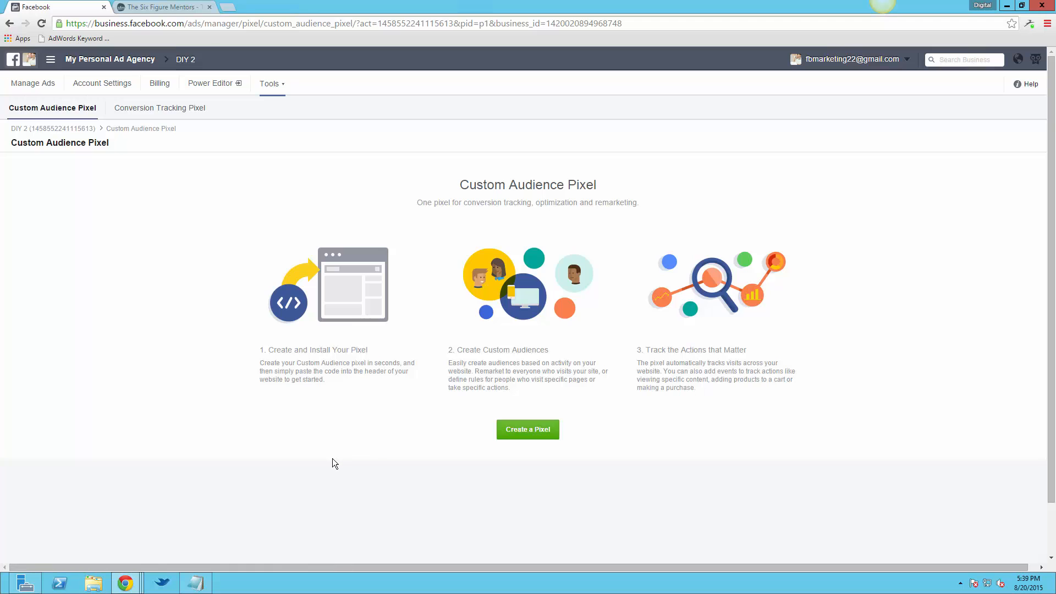
Create a custom audience pixel named "General SFM List"
click(545, 436)
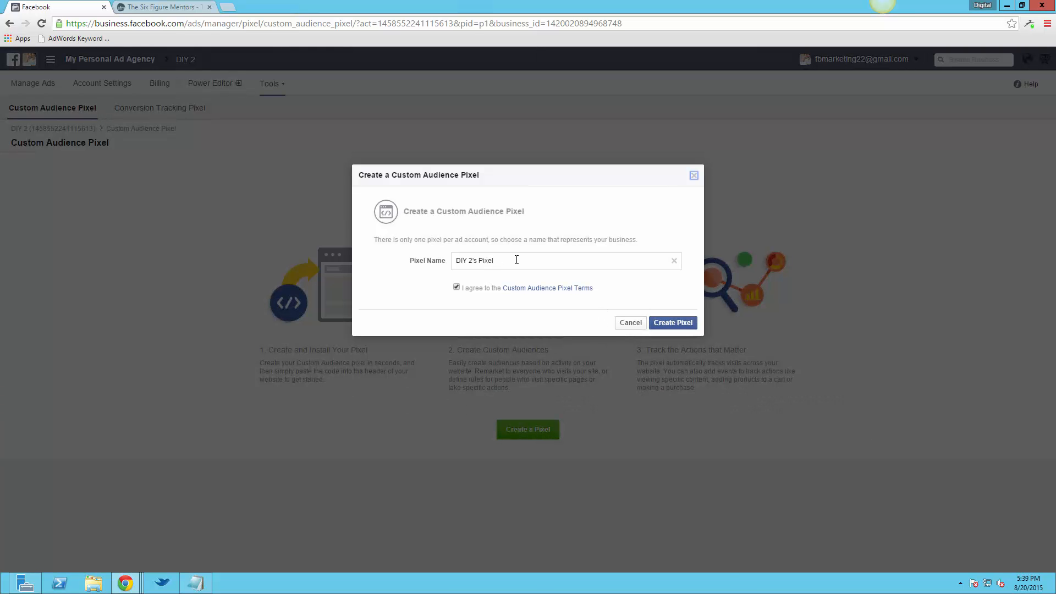
triple_click(517, 260)
text(General SFM List)
click(686, 324)
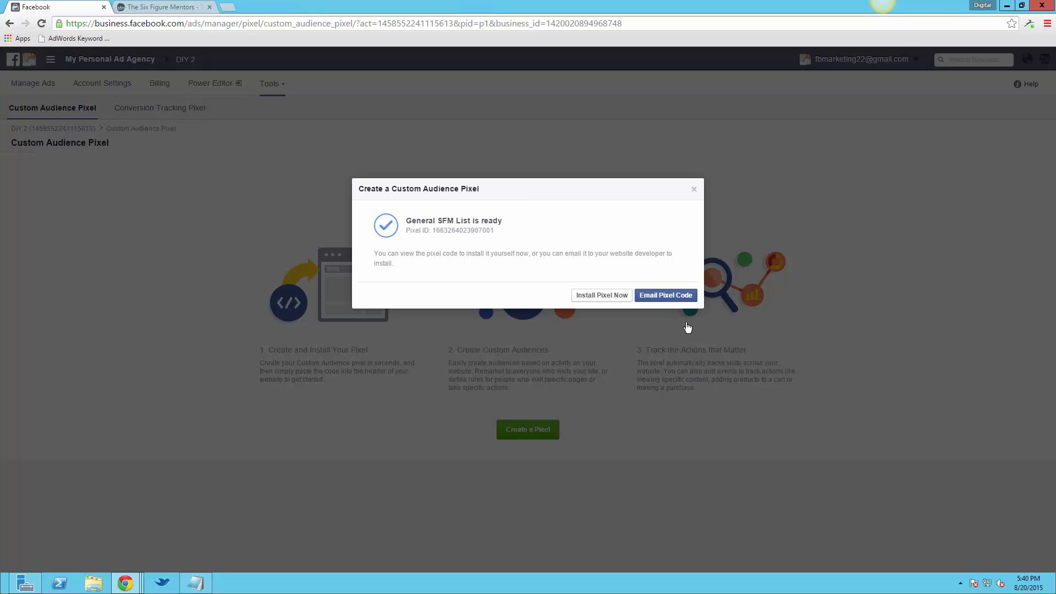
View the General SFM List installation code, copy the full base pixel code and close the dialog
click(614, 296)
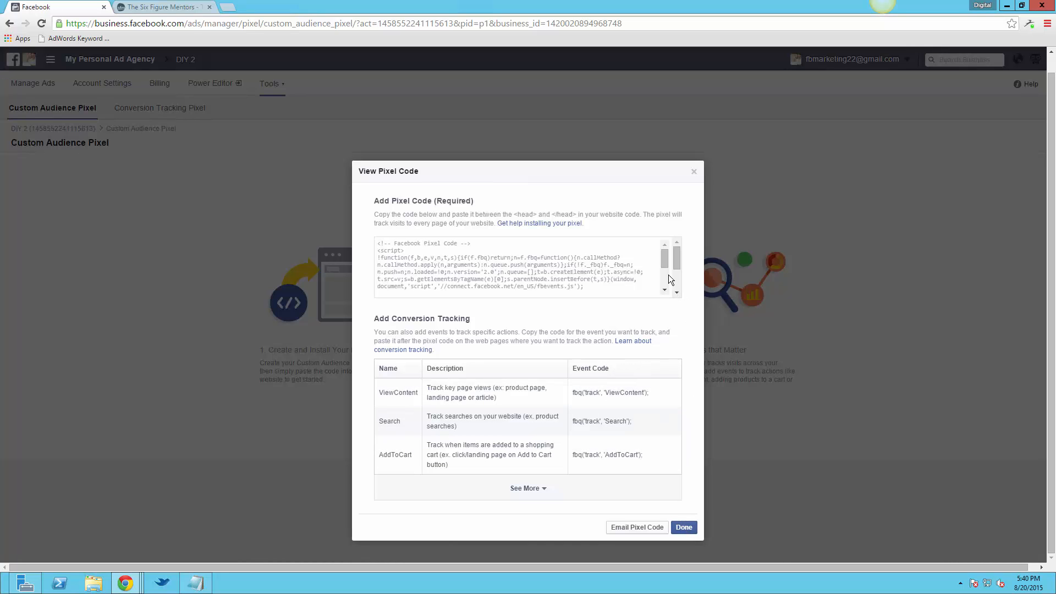
click(667, 290)
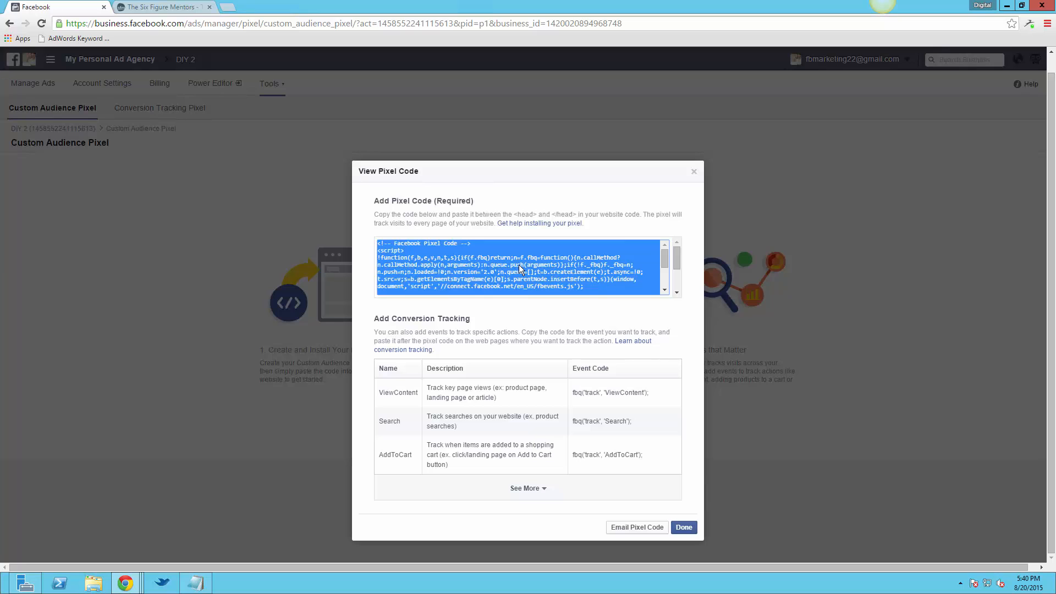
right_click(520, 266)
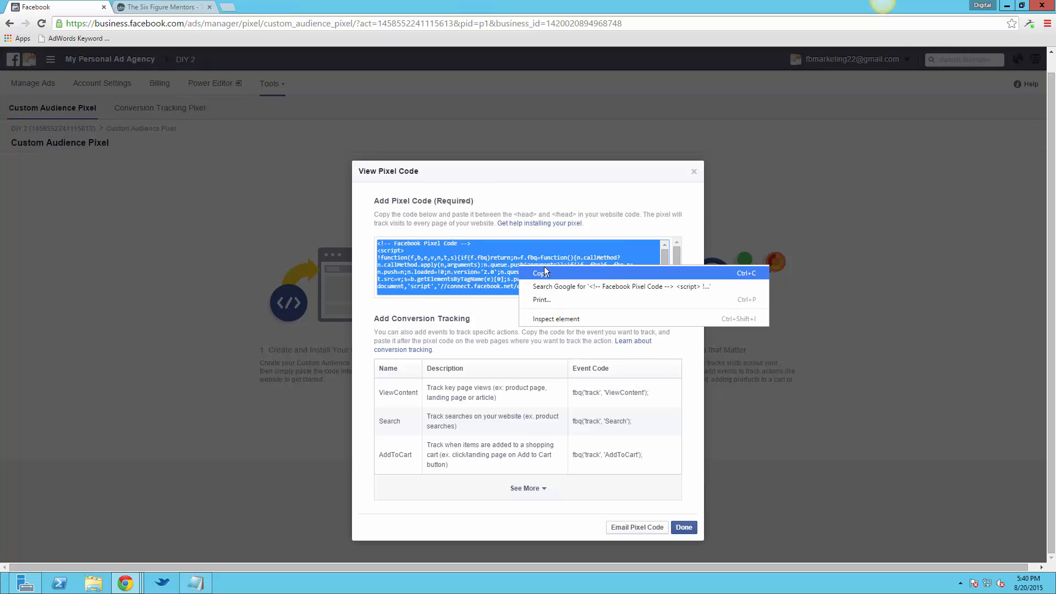
click(545, 272)
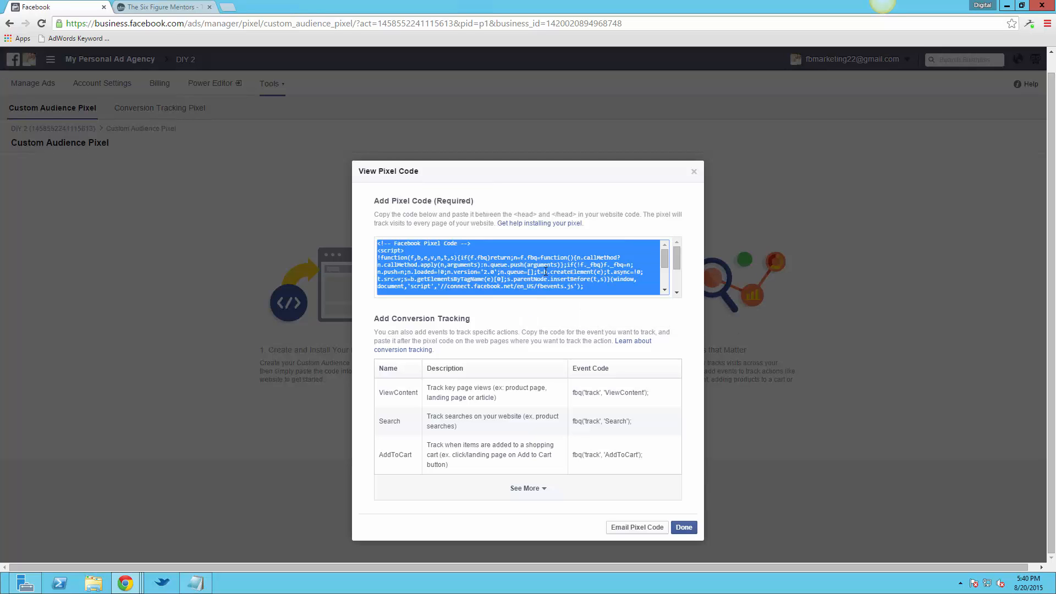
click(691, 528)
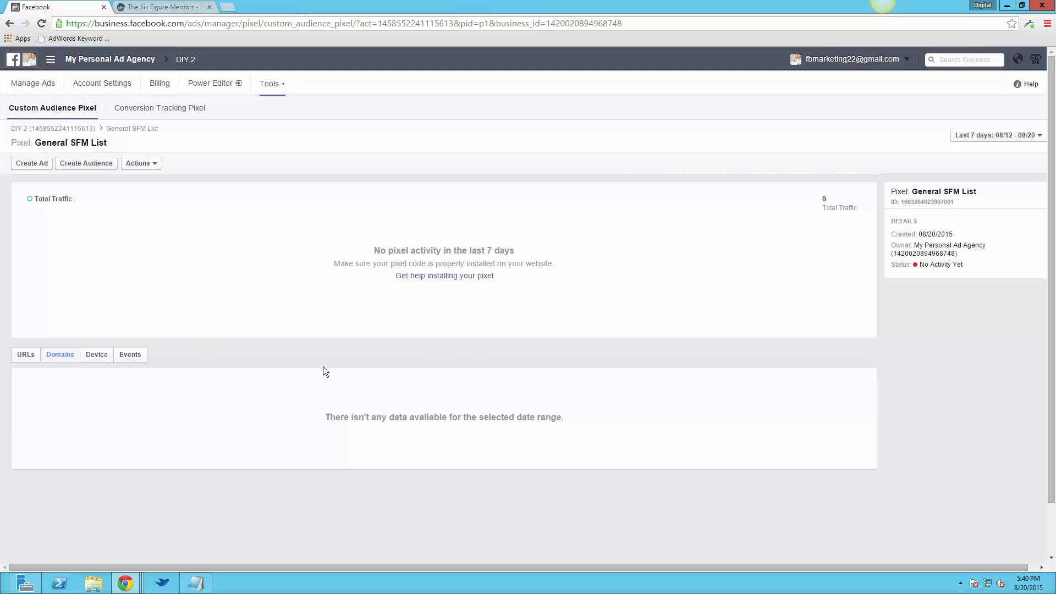
Switch to the Six Figure Mentors funnel settings and enlarge the Landing Page Pixel/Code (Track Visits) box
click(144, 6)
scroll(948, 394, up, 7)
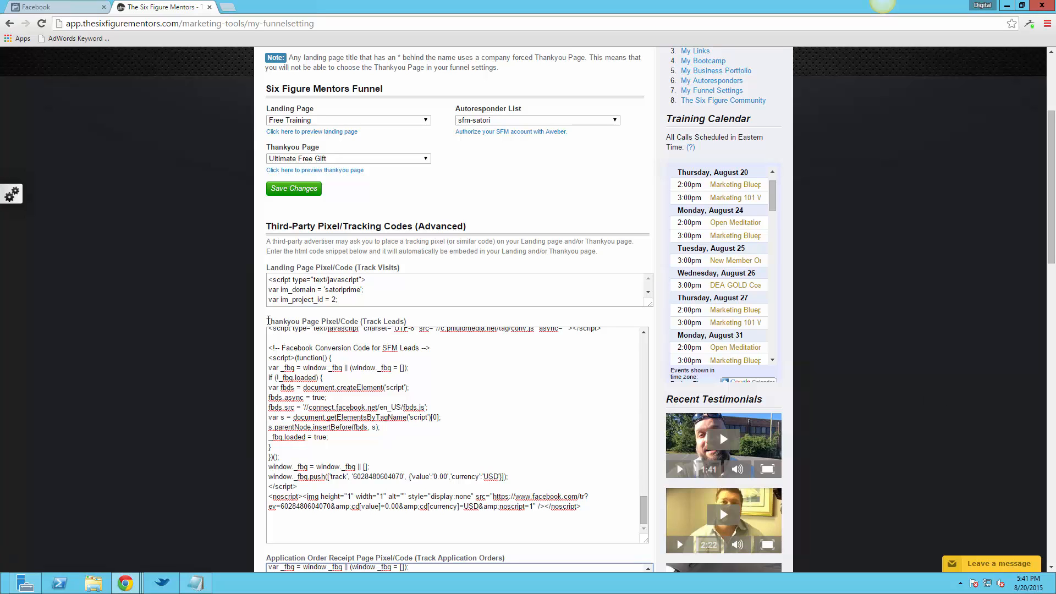
drag(395, 306, 416, 320)
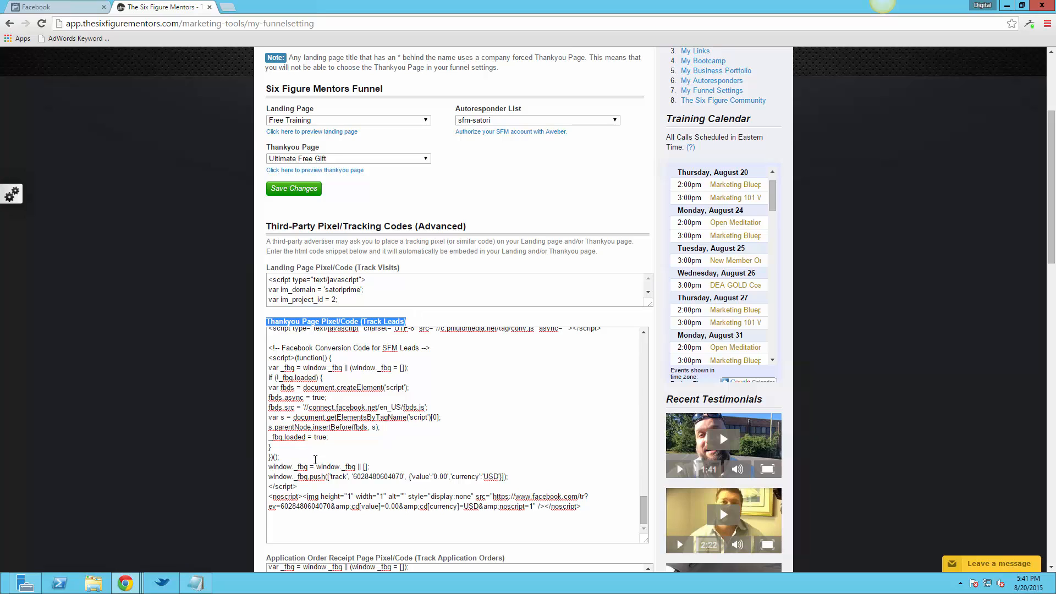
click(271, 525)
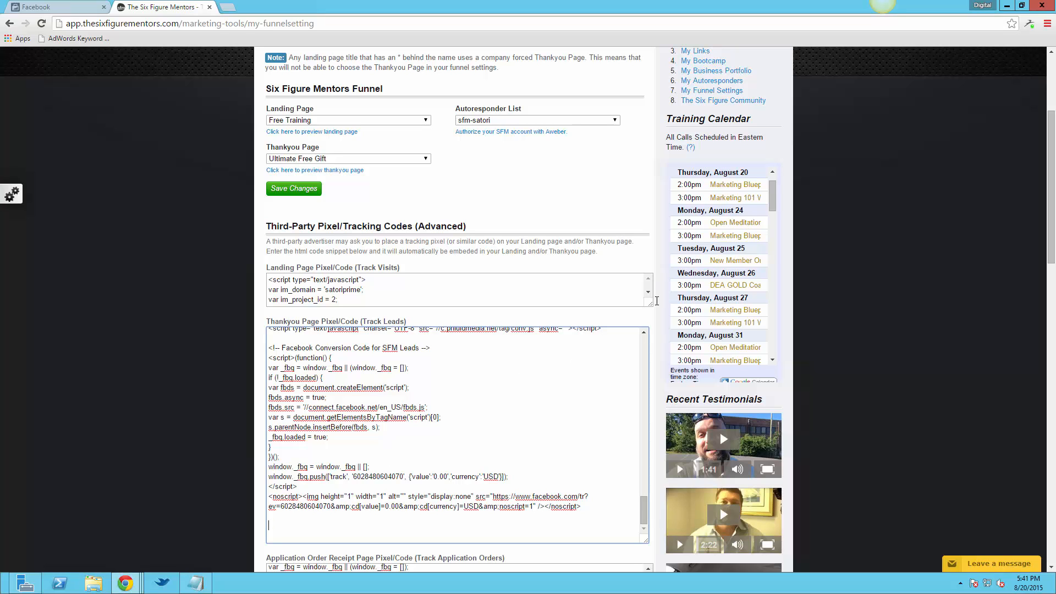
drag(646, 318, 646, 457)
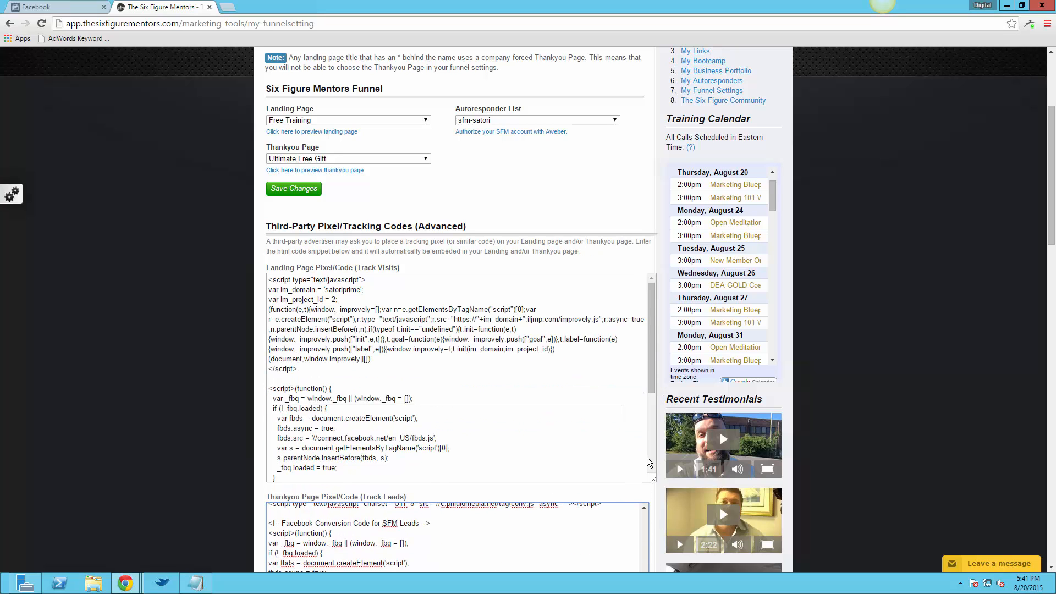
Paste the custom audience pixel code after the last script in the Landing Page code, separated by a blank line, and highlight it
scroll(568, 365, down, 3)
click(608, 474)
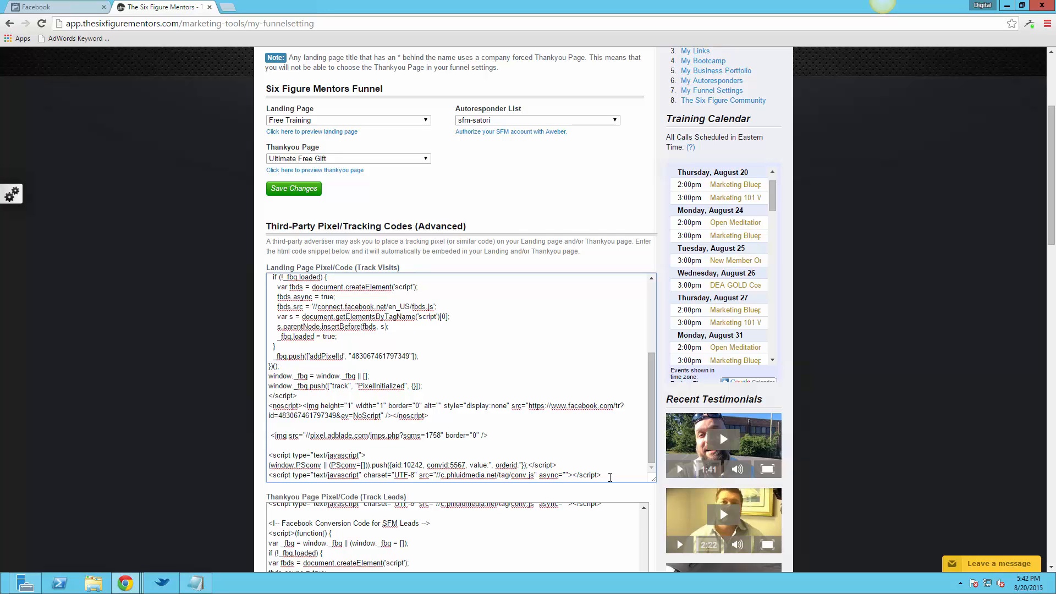
key(ctrl+v)
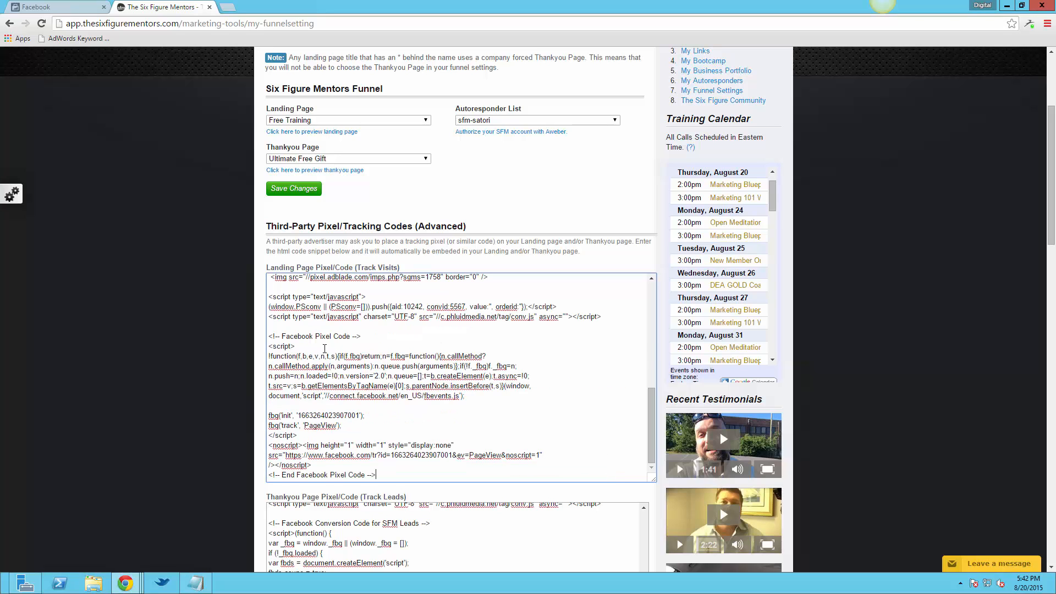
drag(269, 336, 405, 478)
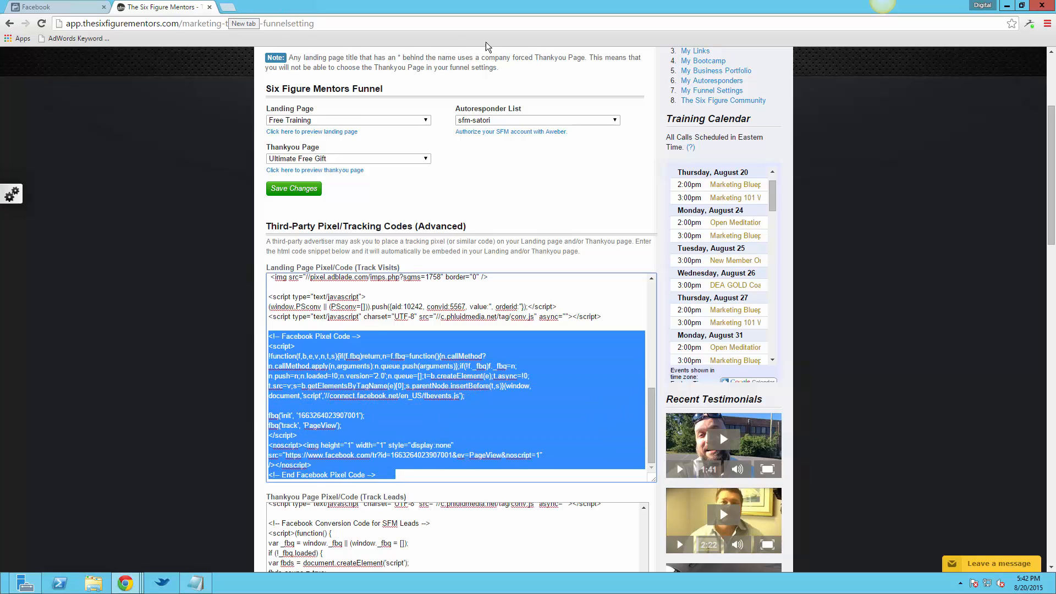
Leave the remote desktop session and load satoriprime.com/wp-admin in a new tab of the local browser
click(688, 12)
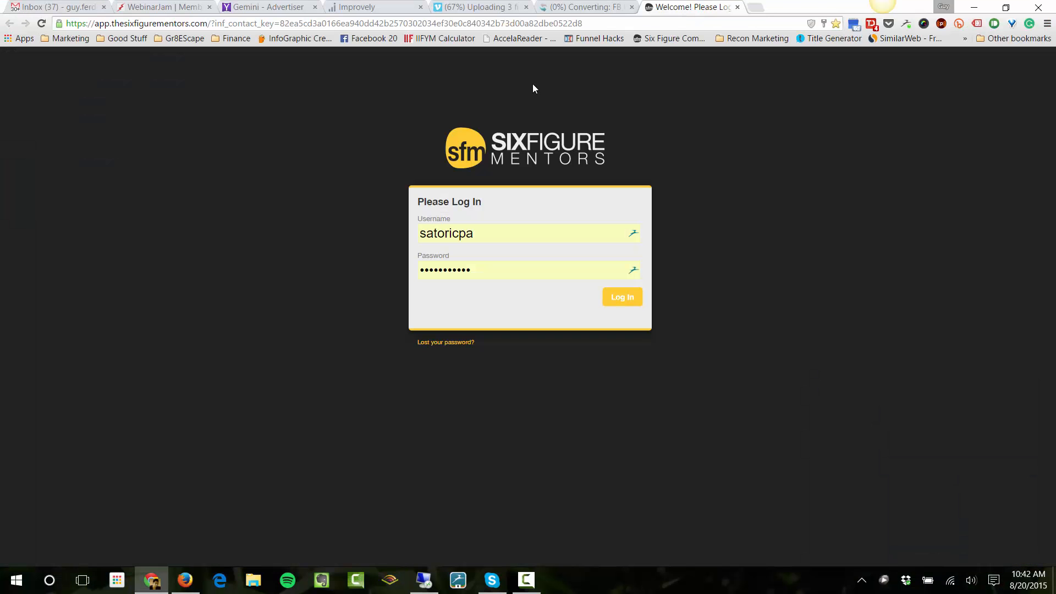
click(755, 10)
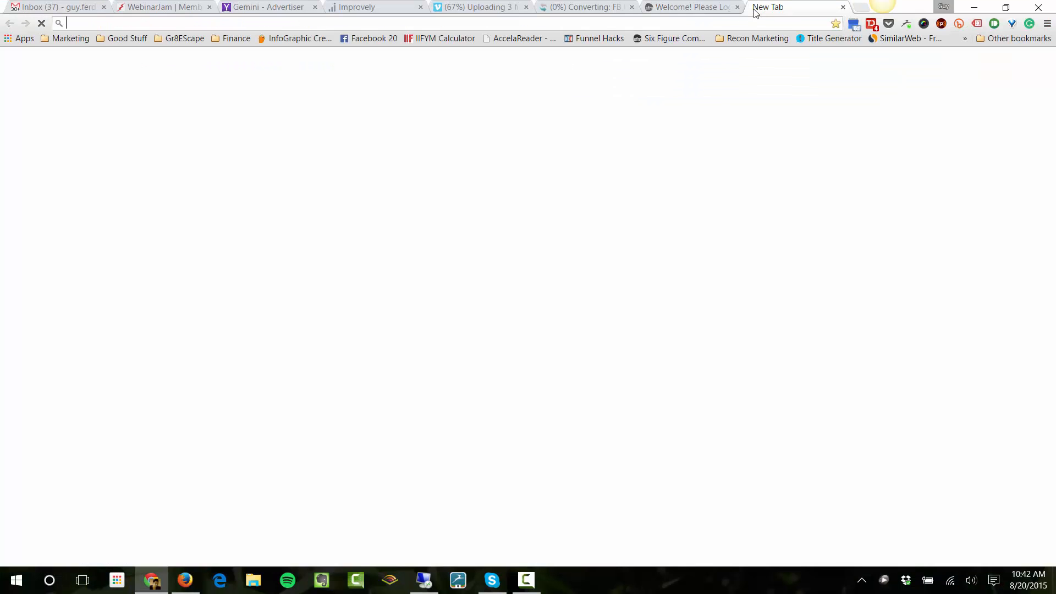
text(satoriprime.com/wp-admin)
key(Return)
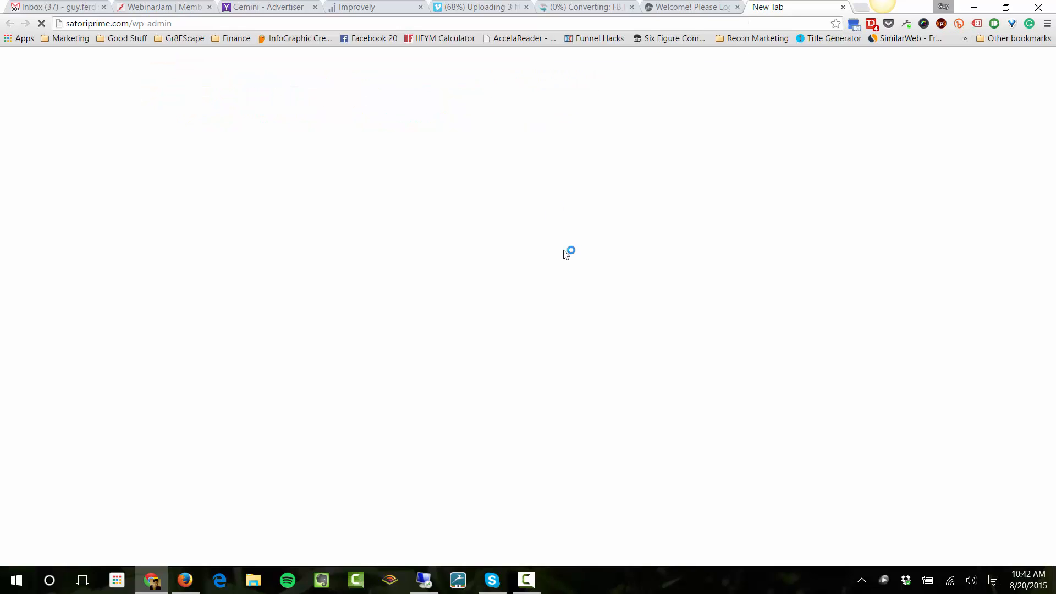
click(179, 23)
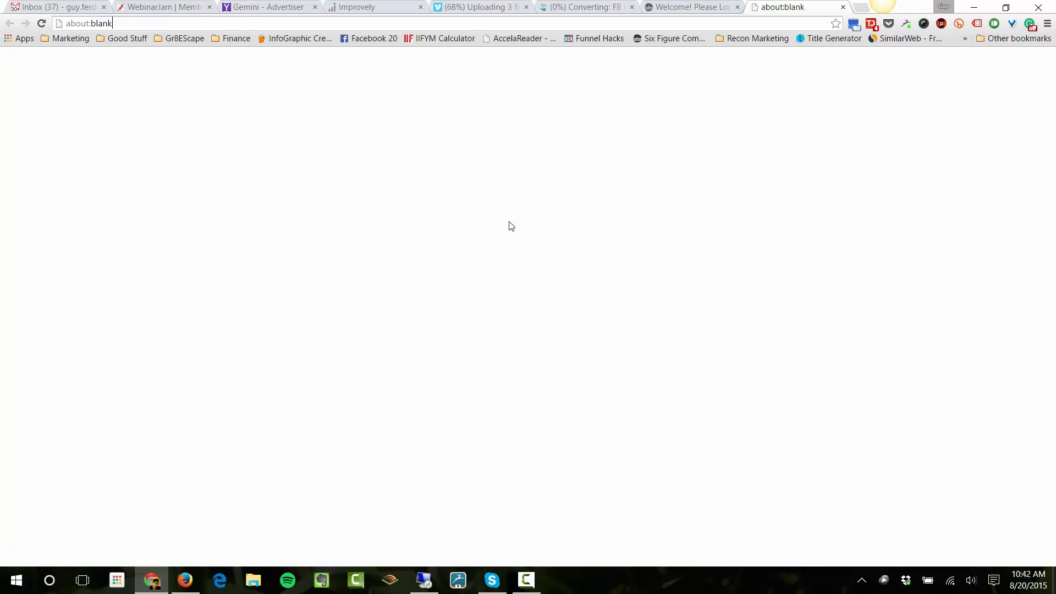
click(104, 25)
text(satoriprime.c)
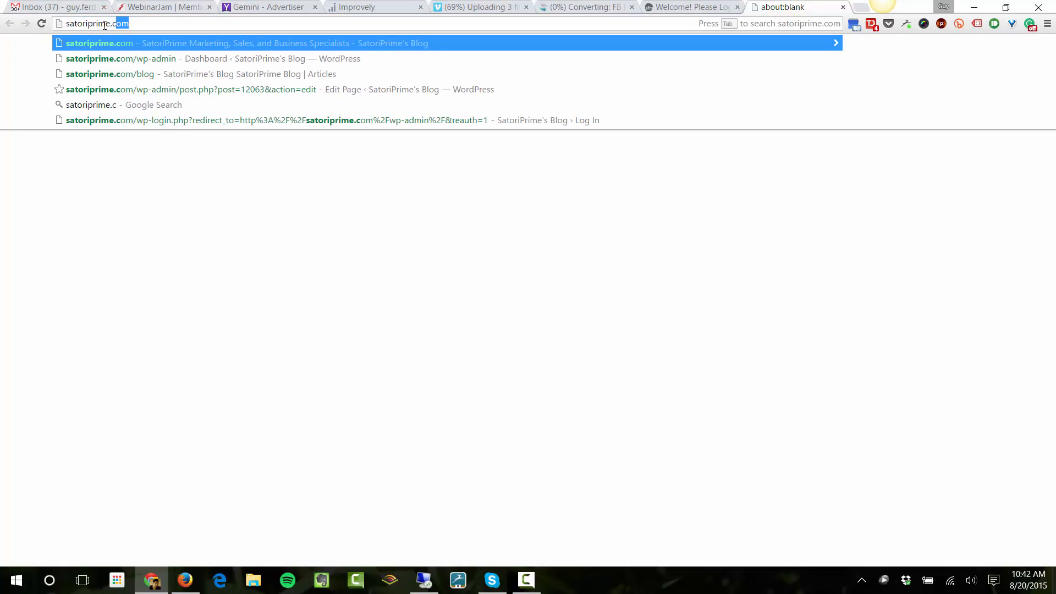
text(om/wp-admin)
key(Return)
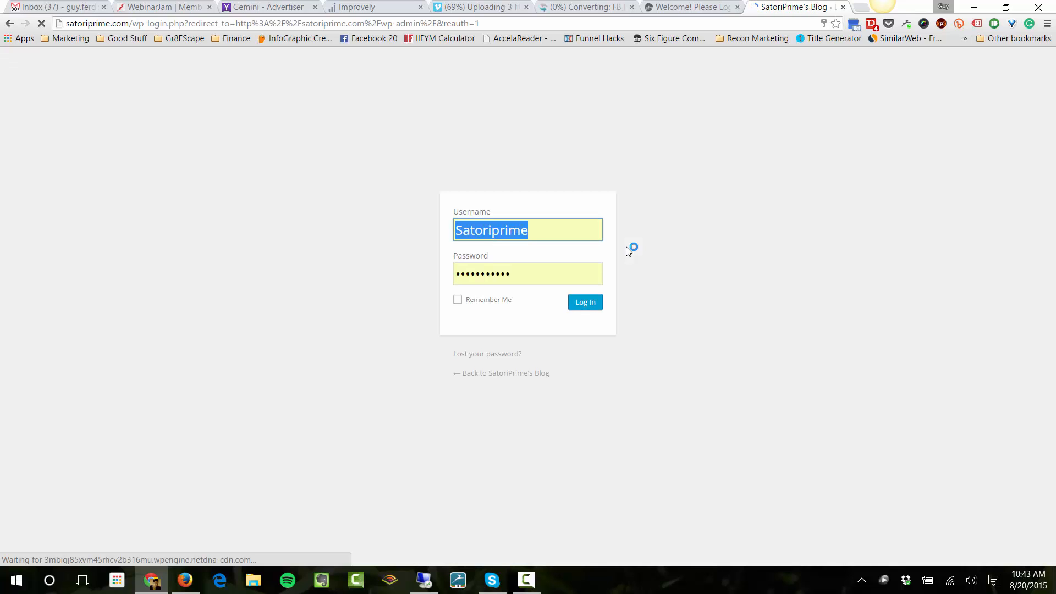
Log in to the WordPress dashboard with the saved satoriprime login
click(731, 304)
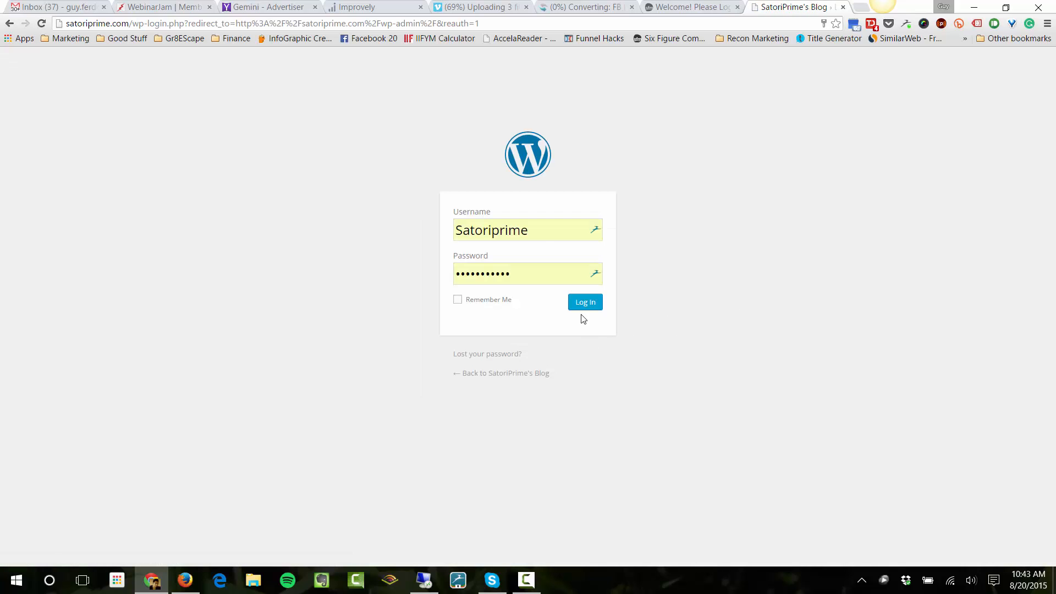
click(552, 226)
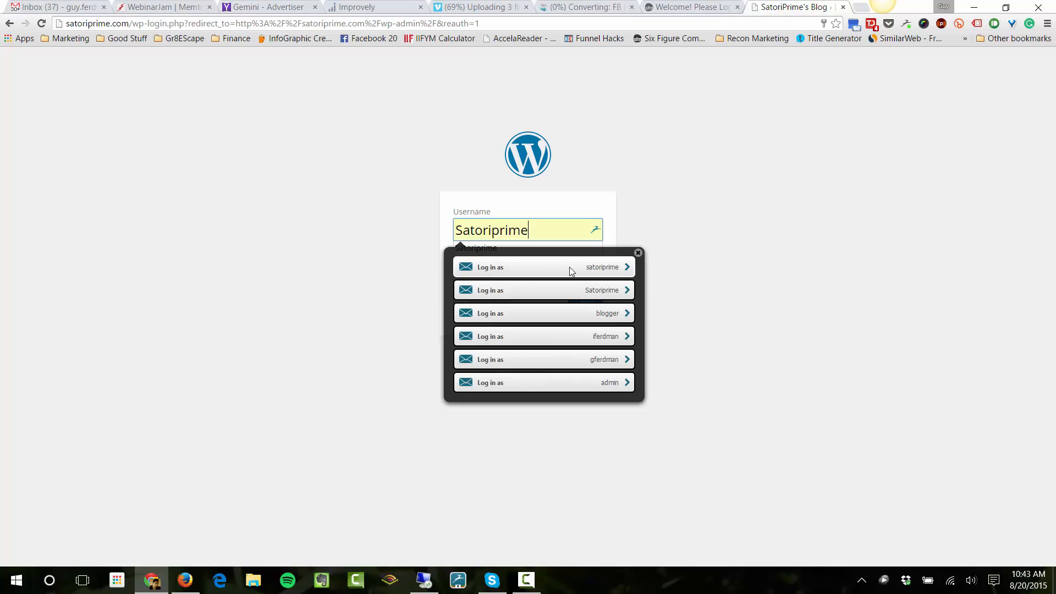
click(570, 268)
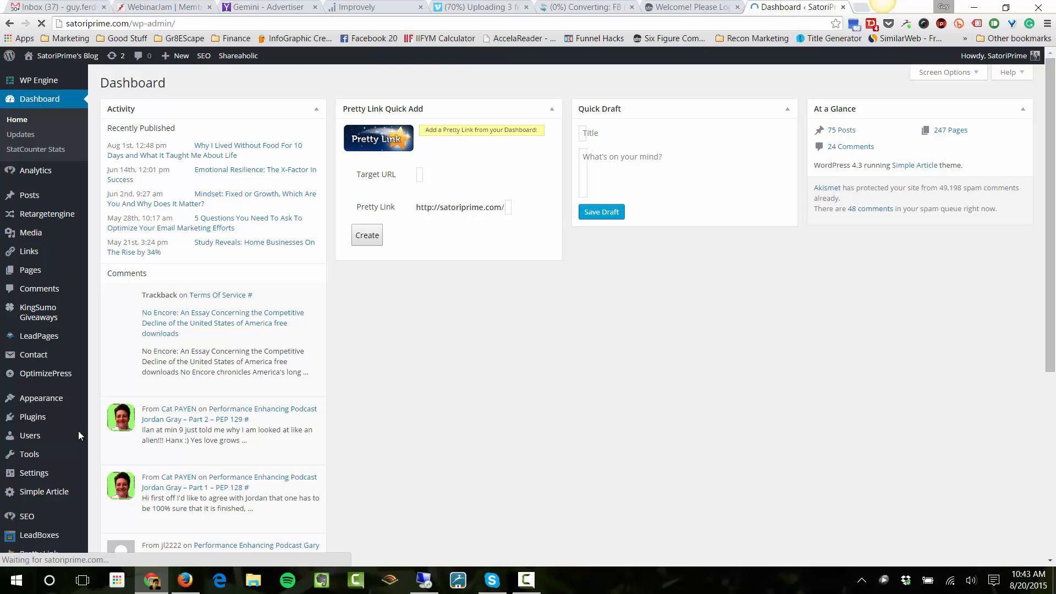
Open the WordPress Remarketing Code settings and highlight the addPixelId line in the enlarged header code box
mouse_move(59, 483)
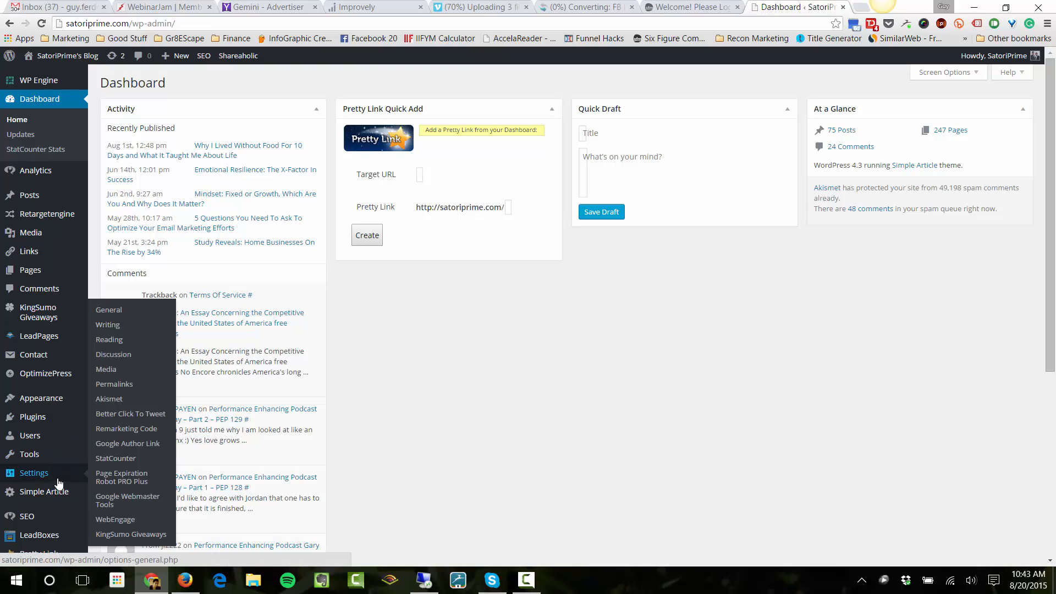
click(142, 434)
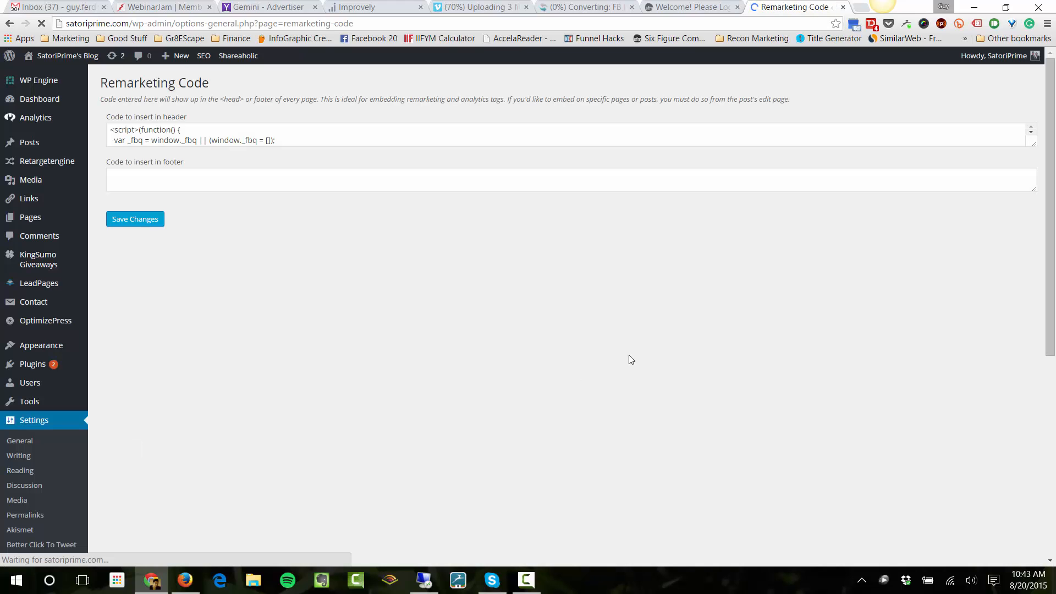
drag(1034, 145, 1039, 566)
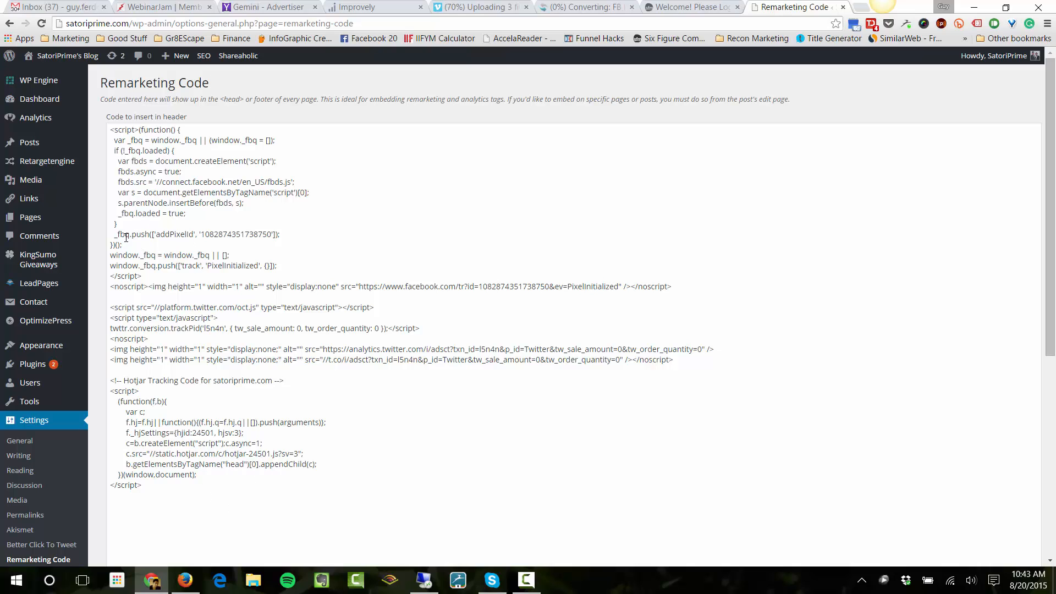
drag(119, 236, 284, 235)
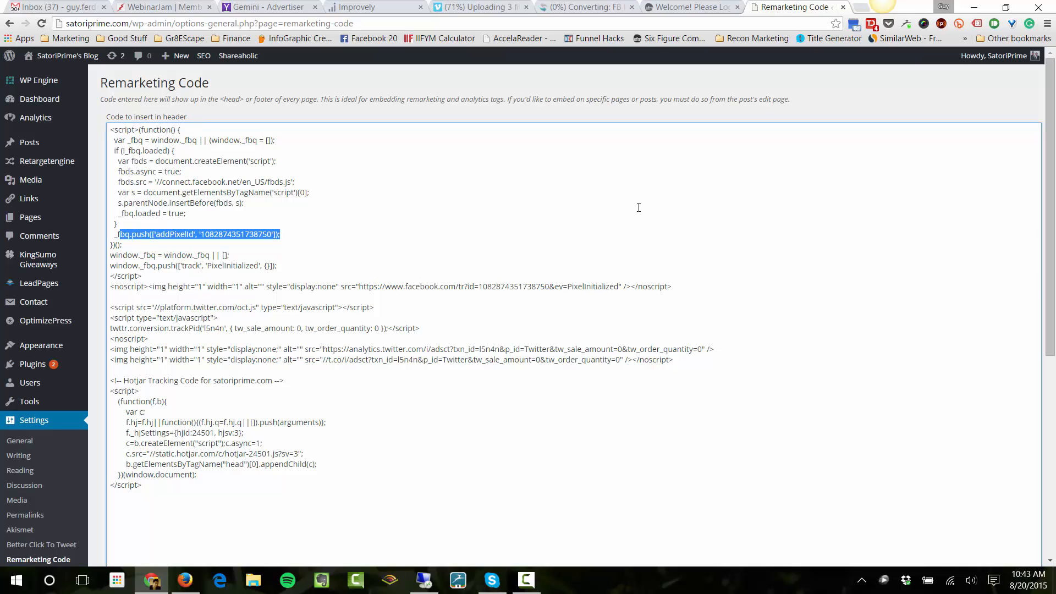
Switch to the Facebook page in the remote desktop session and view the General SFM List pixel's activity by URL and by domain
click(425, 585)
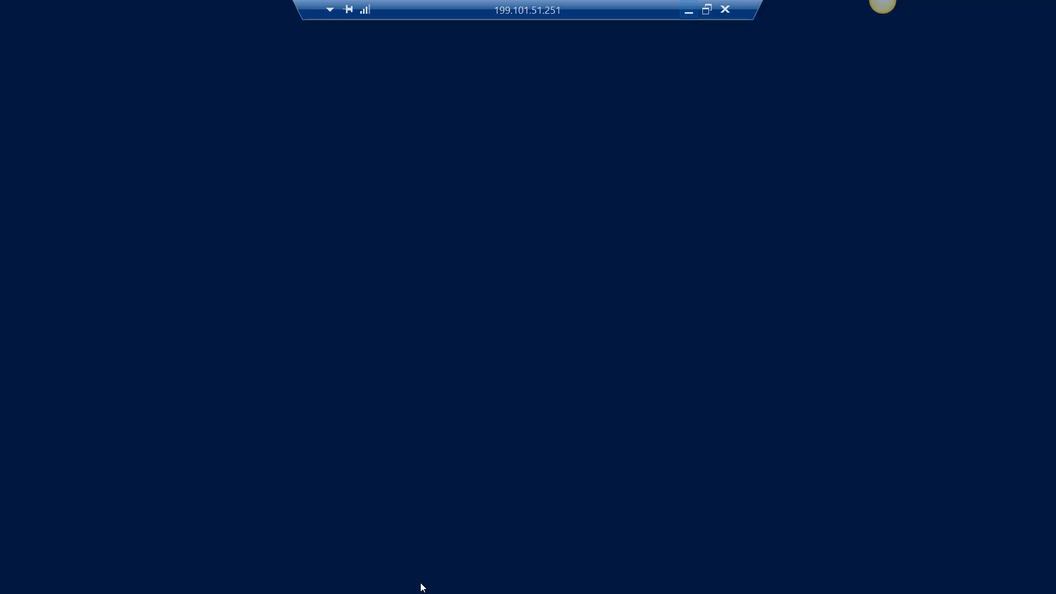
click(60, 5)
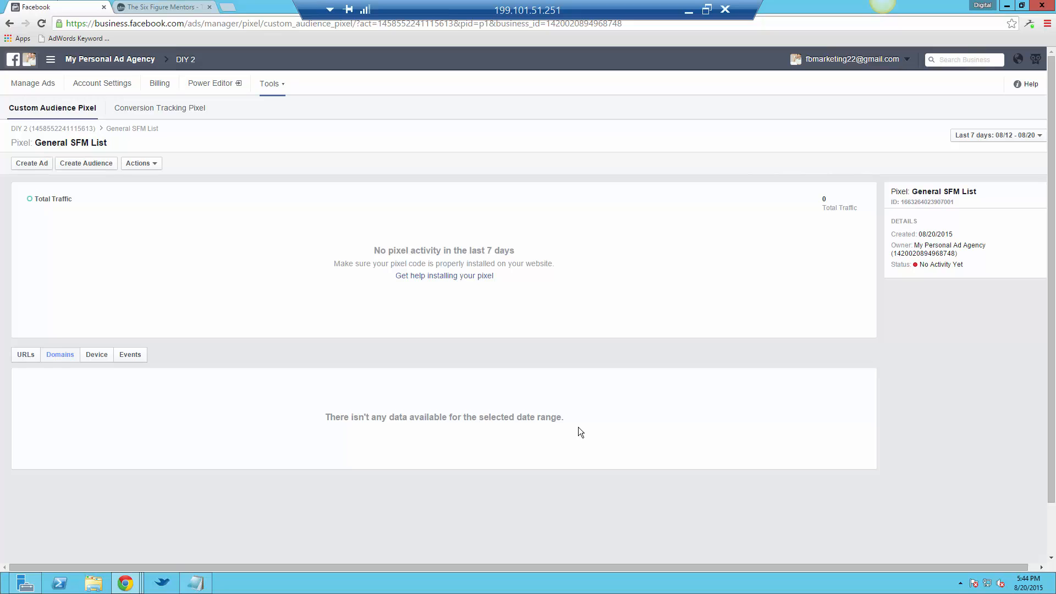
click(26, 356)
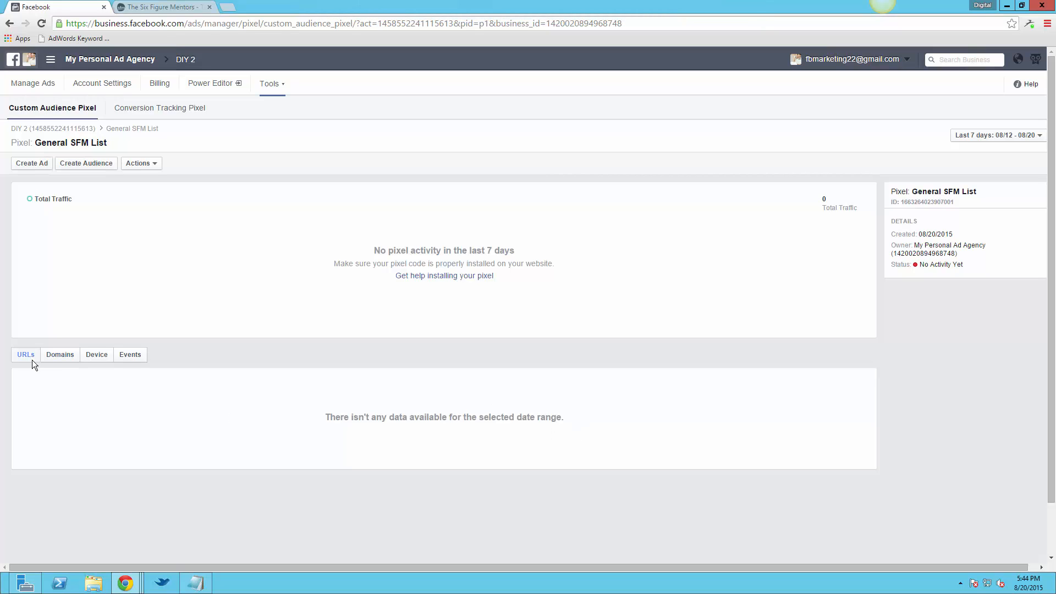
click(64, 356)
Check the pixel ID in the General SFM List pixel's edit dialog and close it without changes
click(137, 165)
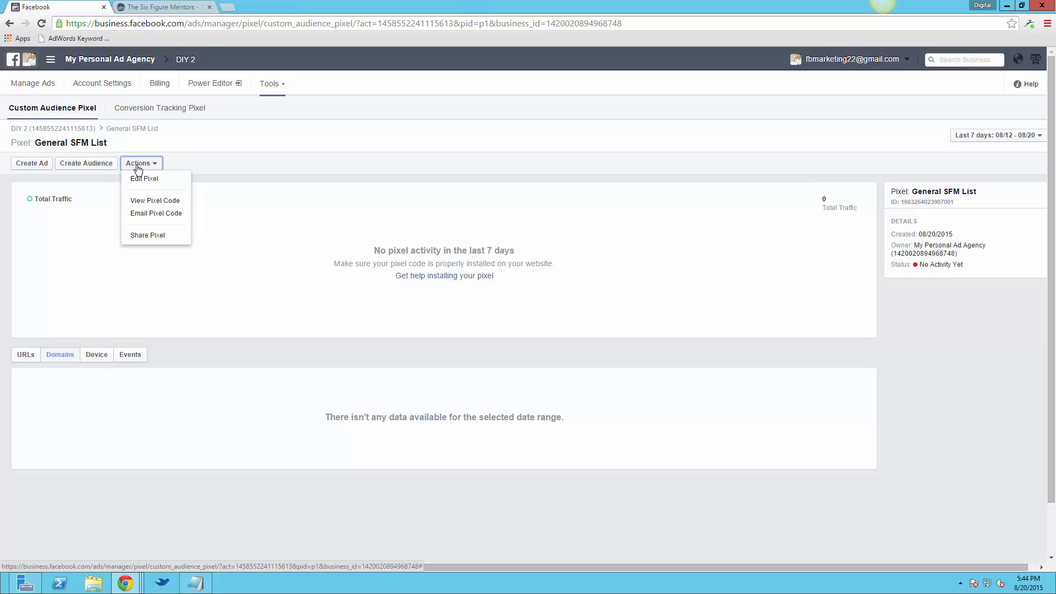
click(170, 189)
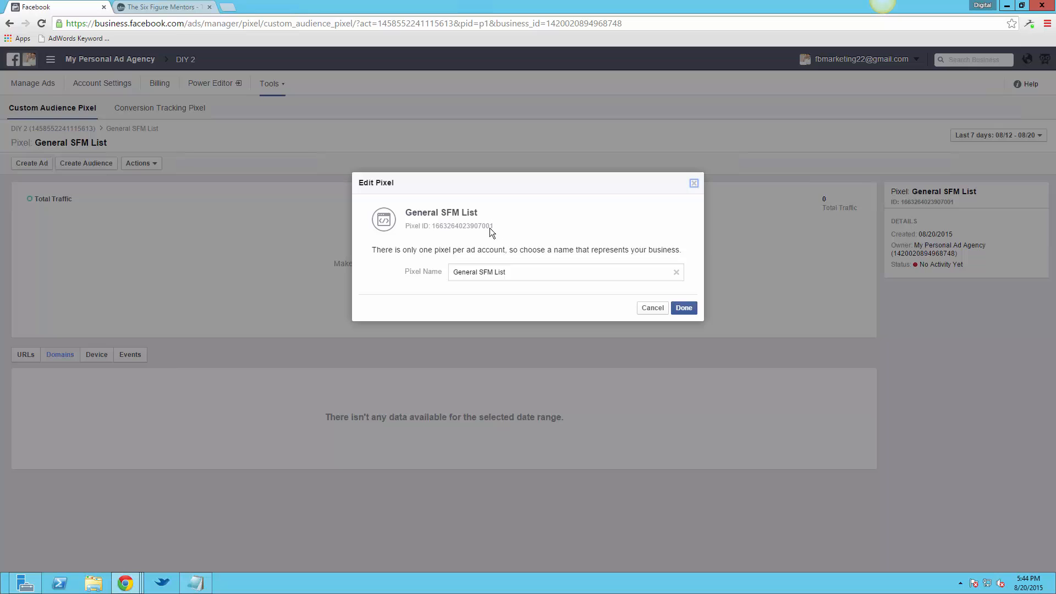
drag(489, 228, 434, 224)
click(649, 308)
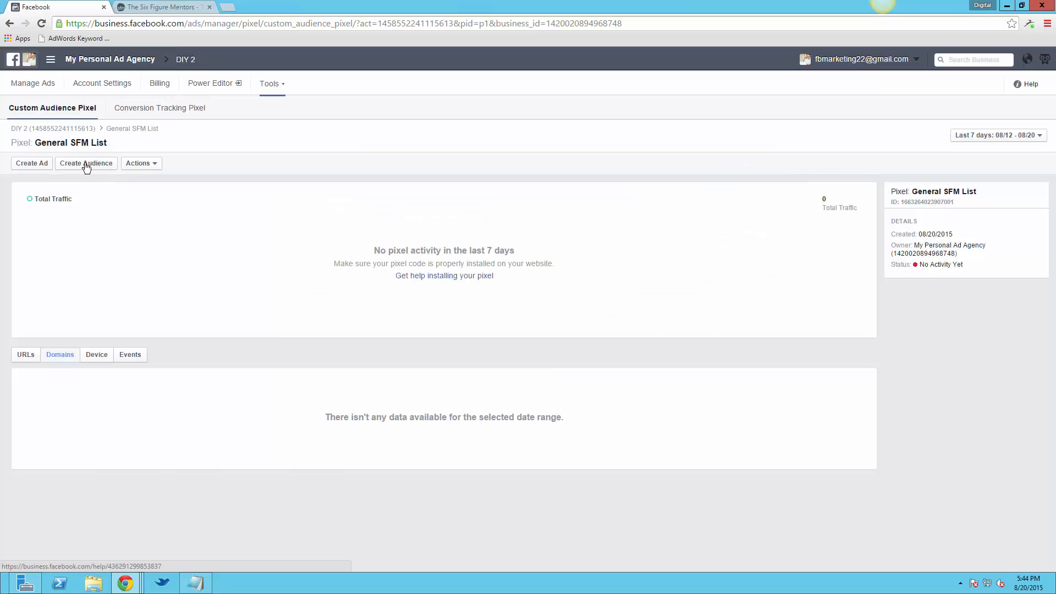
Start a new audience from the General SFM List pixel for people who visit specific web pages
click(88, 164)
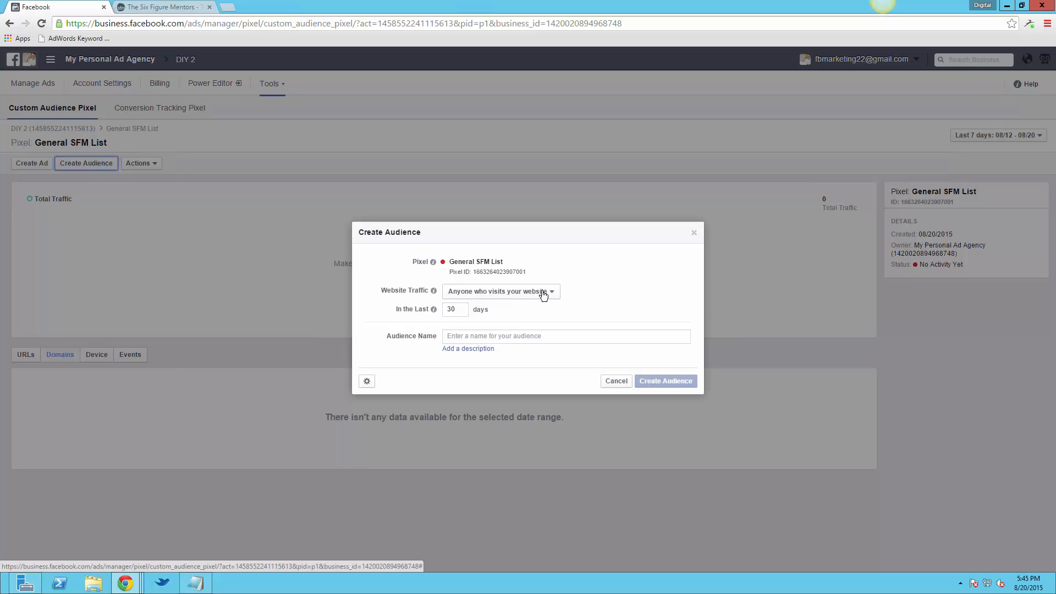
click(478, 295)
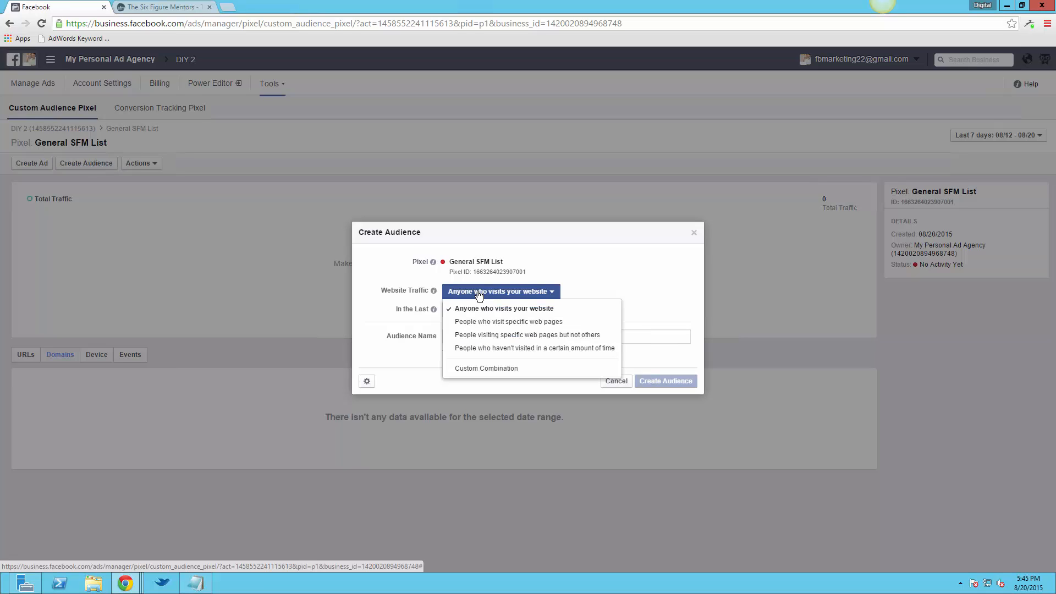
click(546, 329)
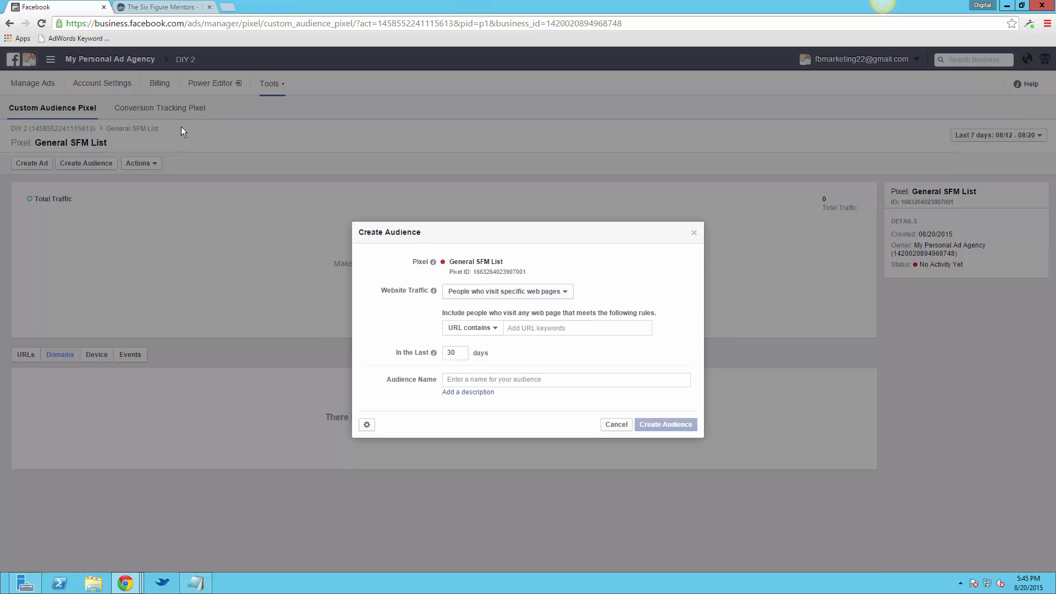
click(592, 328)
text(http)
text(://satoriprime)
text(.com/h)
text(ome-b)
text(u)
text(siness)
key(Return)
text(http)
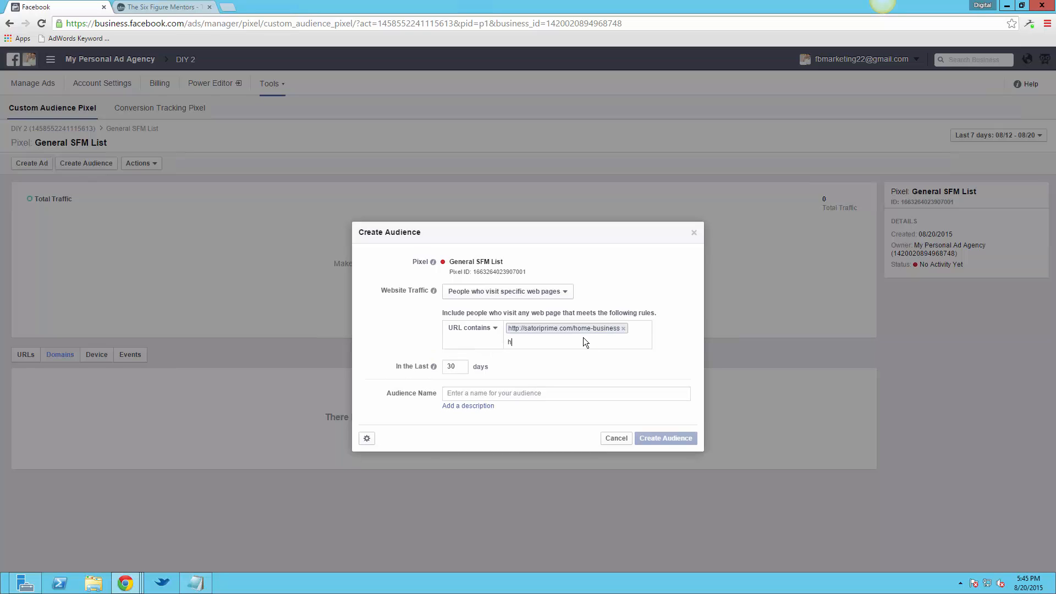
text(://satorip)
text(rime.com)
text(/inte)
text(rnet-mark)
text(eting)
key(Return)
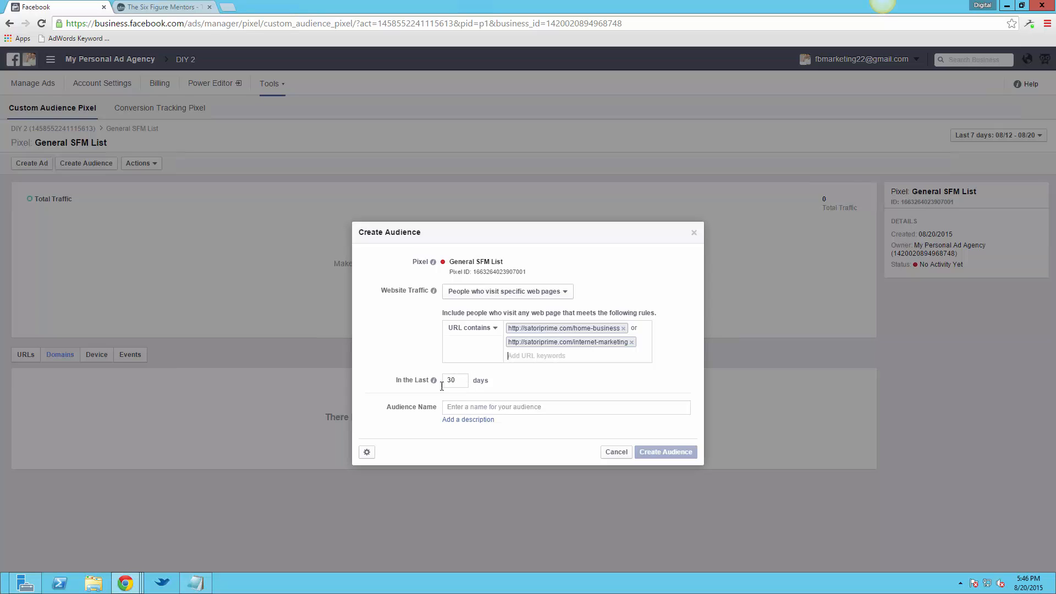
Set the audience duration to 180 days, name it Paid Landing Page Audience and create it
key(Tab)
text(180)
click(534, 408)
text(Pa)
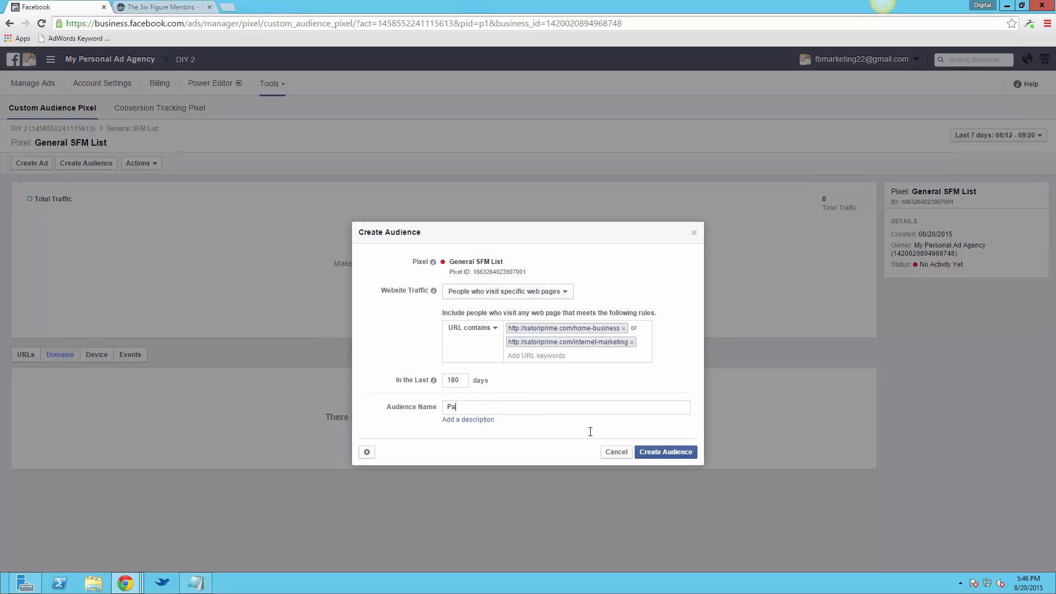
text(id Landing Page Audience)
click(654, 452)
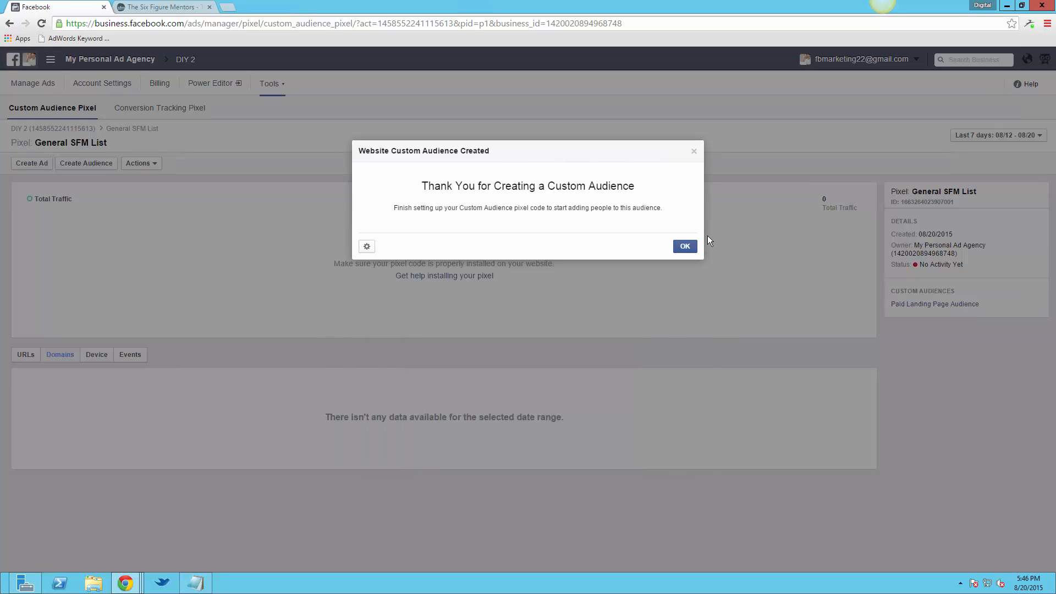
click(692, 245)
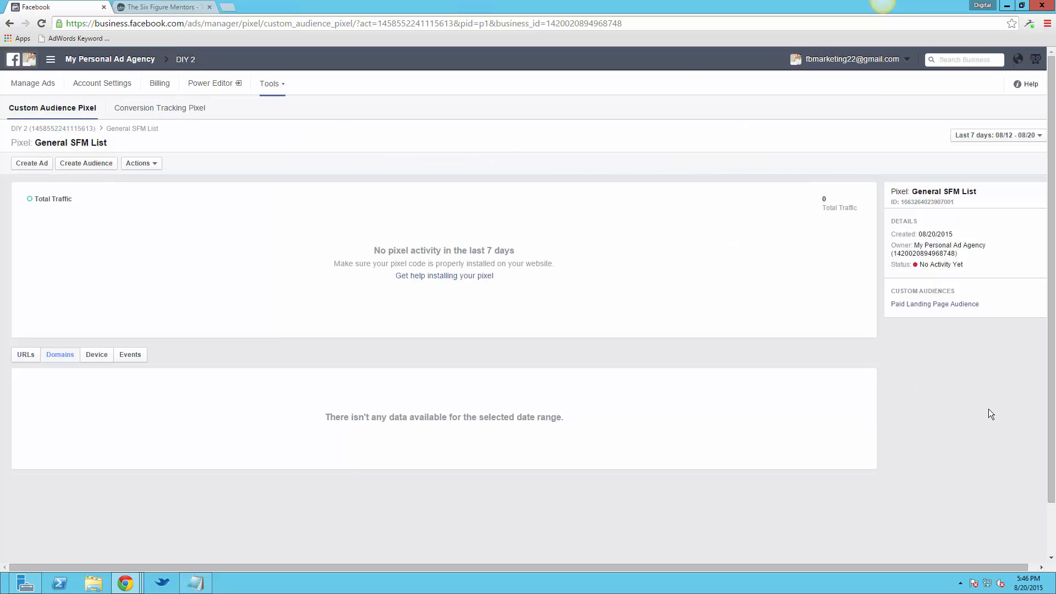
Examine the inactive-visitor, Custom Combination and all-visitor traffic options for a new audience, and cancel without creating it
click(81, 164)
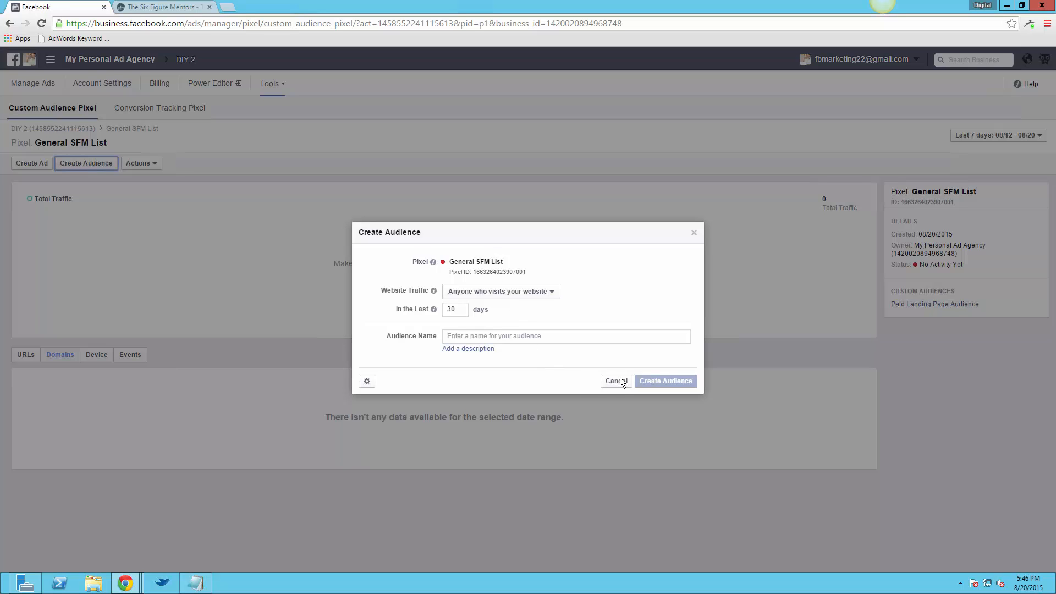
click(519, 292)
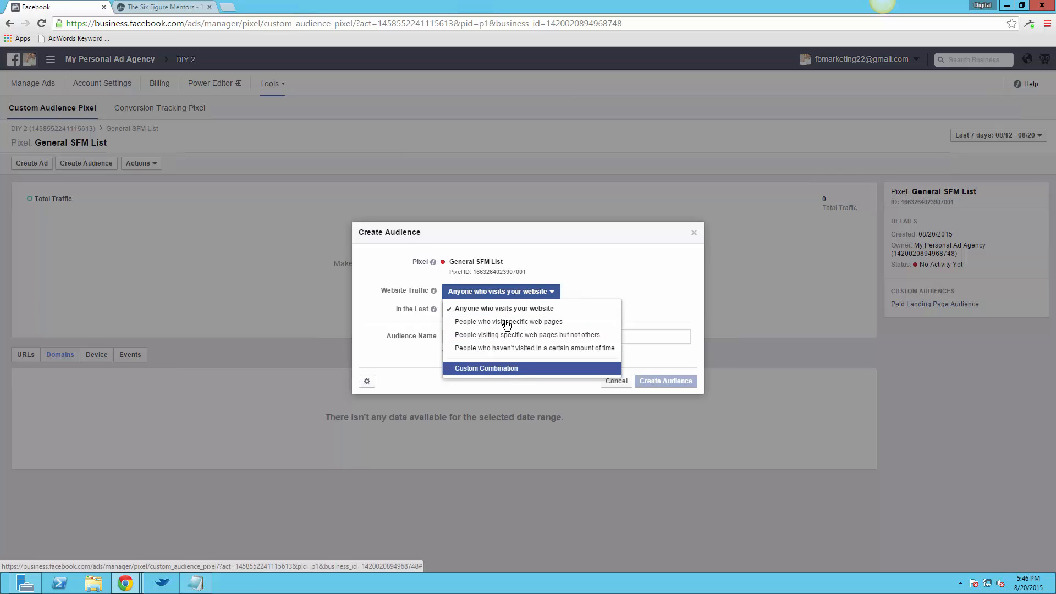
click(583, 348)
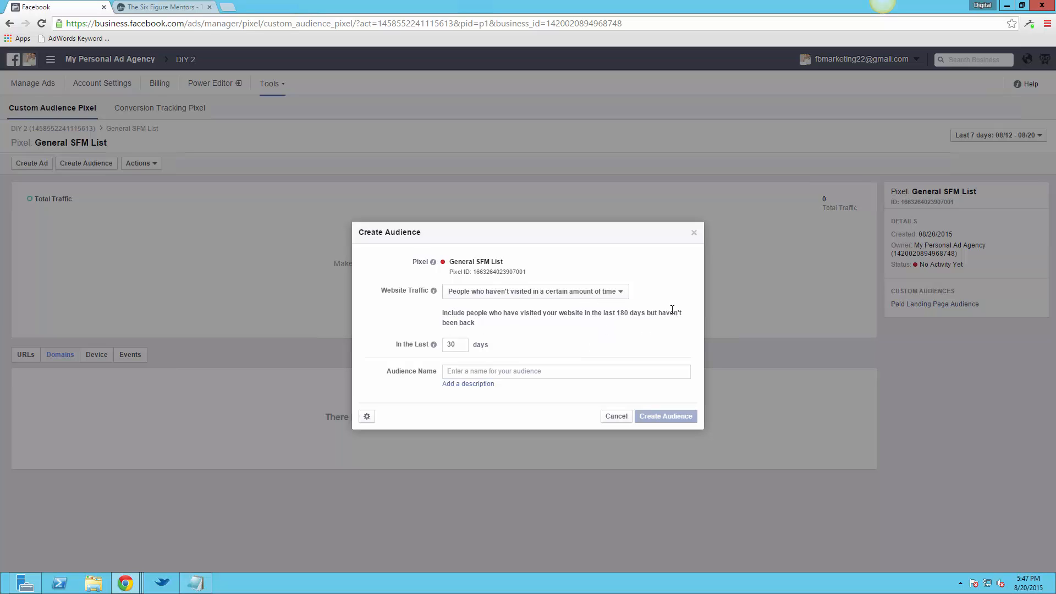
click(504, 295)
click(490, 370)
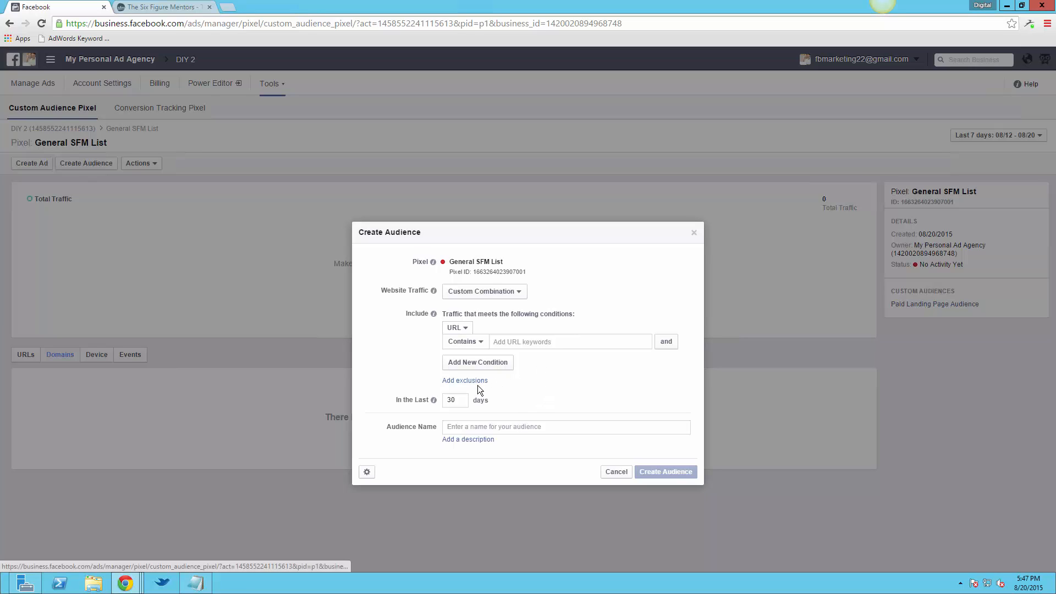
click(509, 292)
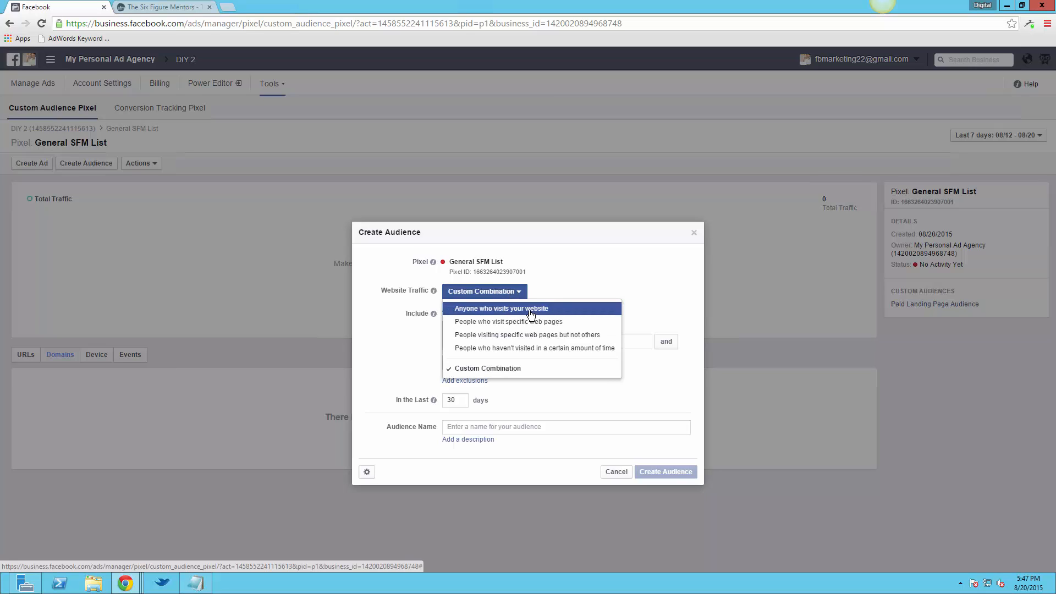
click(530, 309)
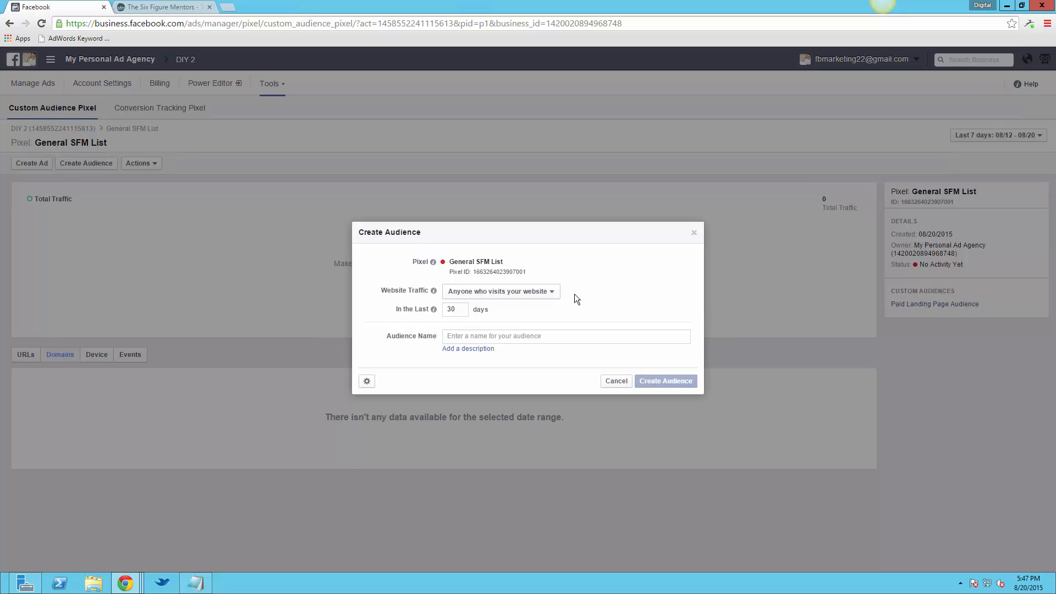
click(617, 381)
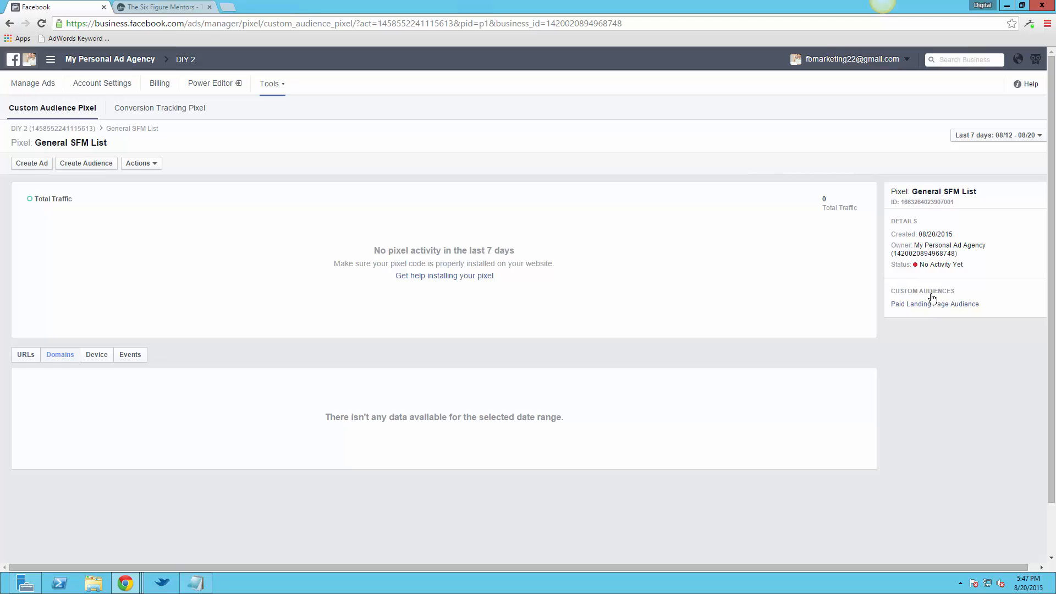
View the Paid Landing Page Audience's details and close its tab
click(965, 305)
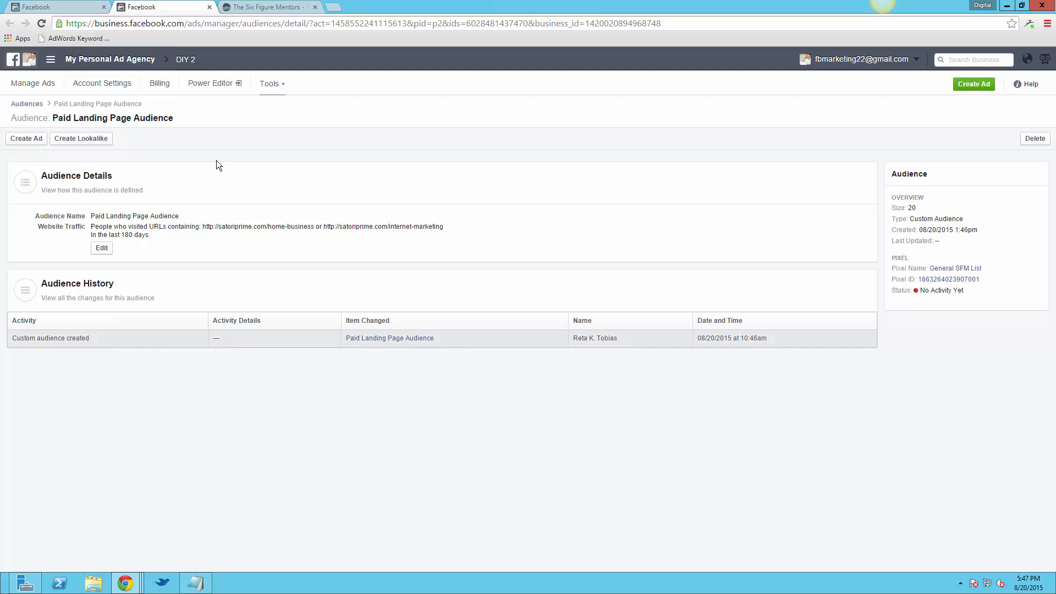
click(209, 7)
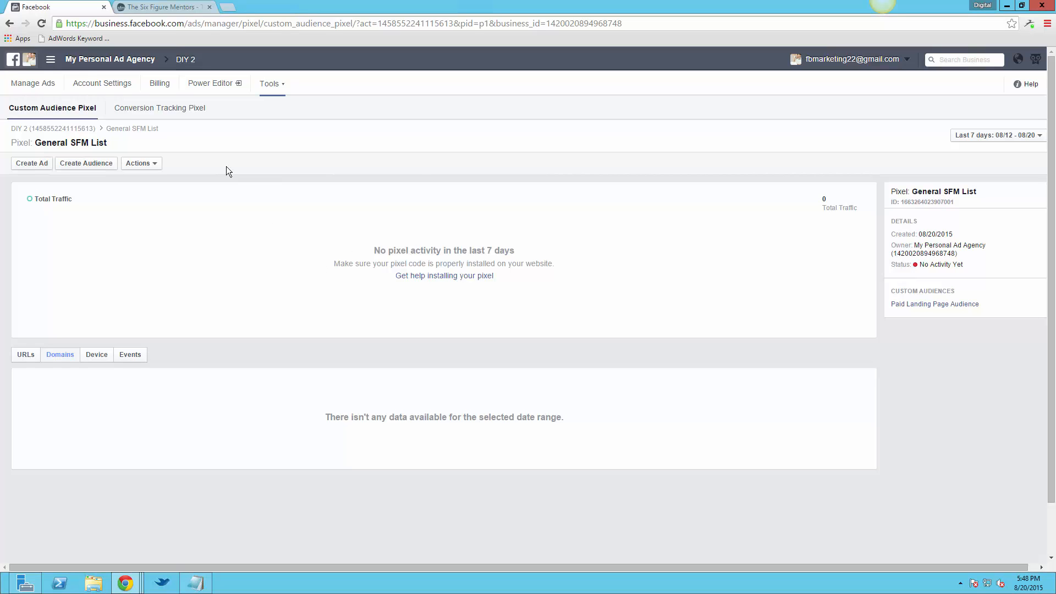
click(44, 90)
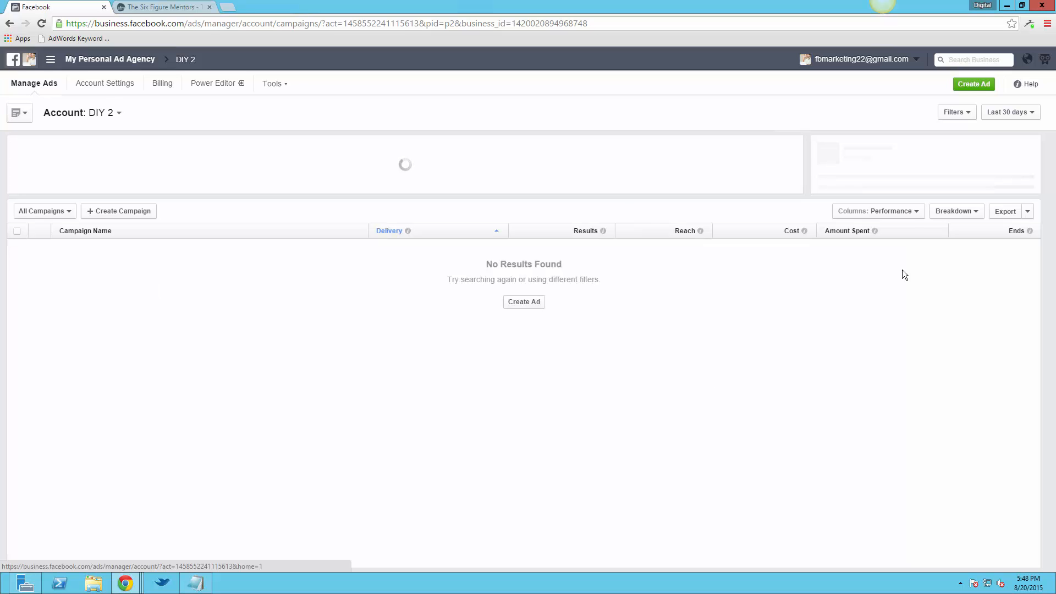
click(963, 86)
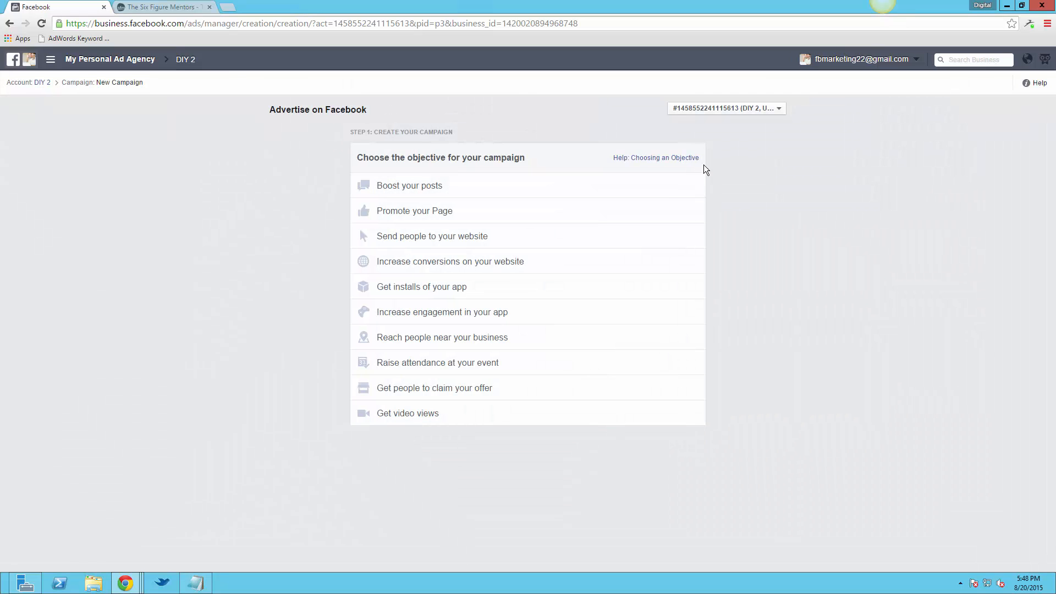
click(460, 242)
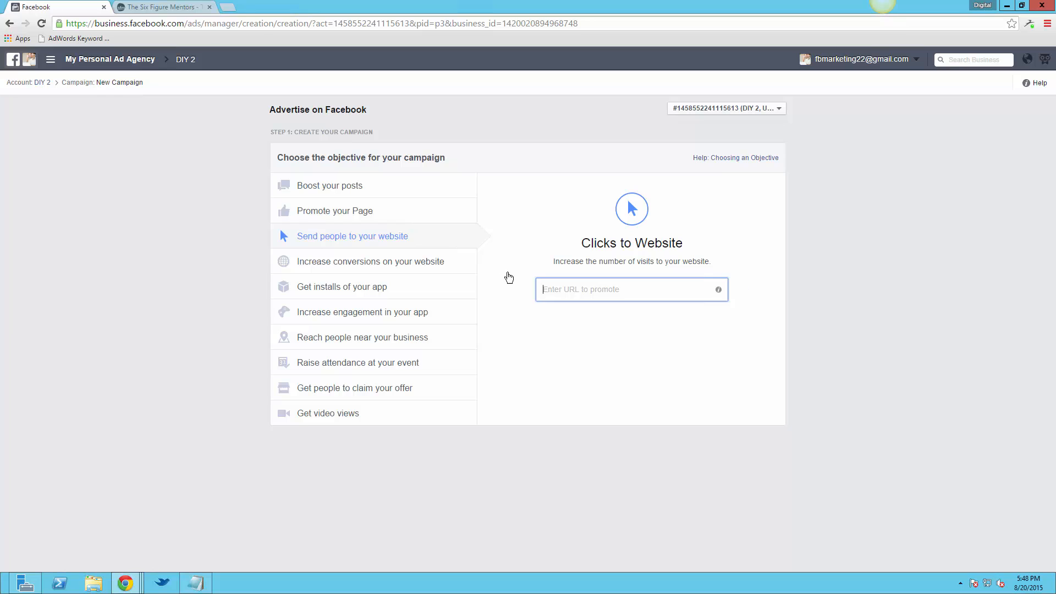
text(htt)
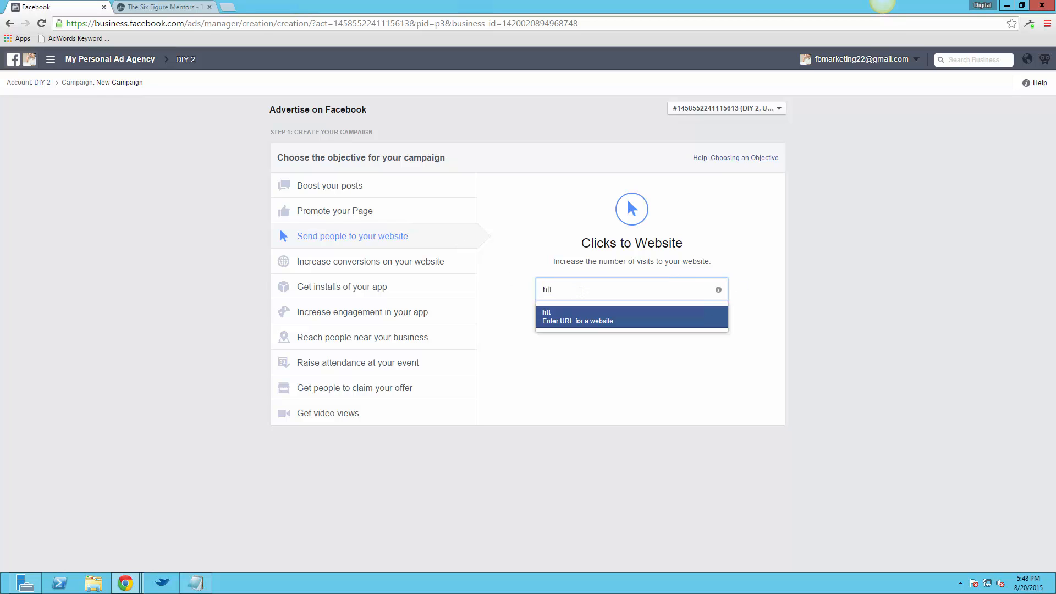
text(p://satoriprime.com)
key(Return)
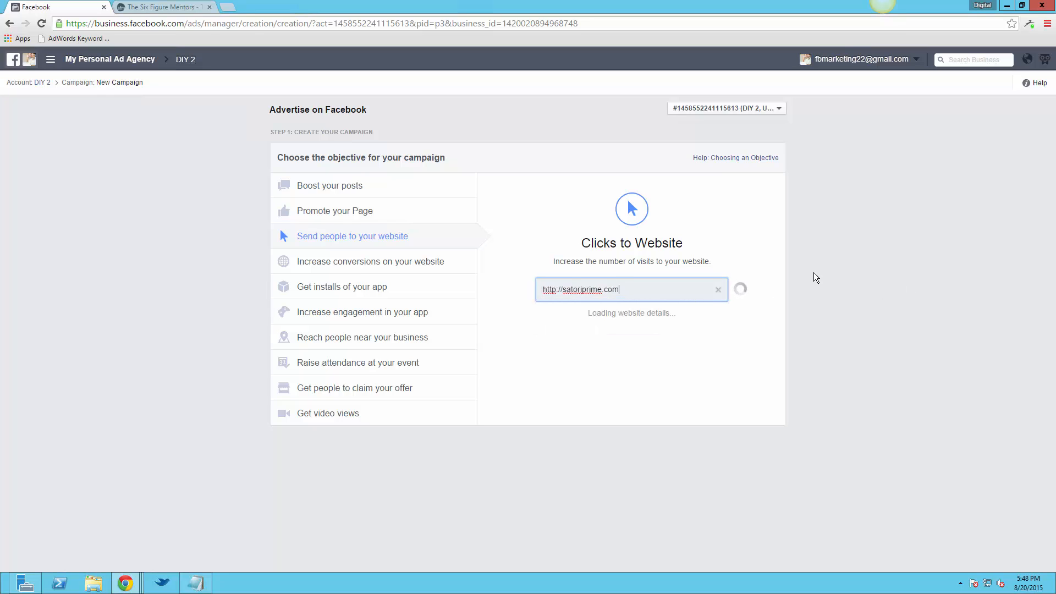
click(628, 330)
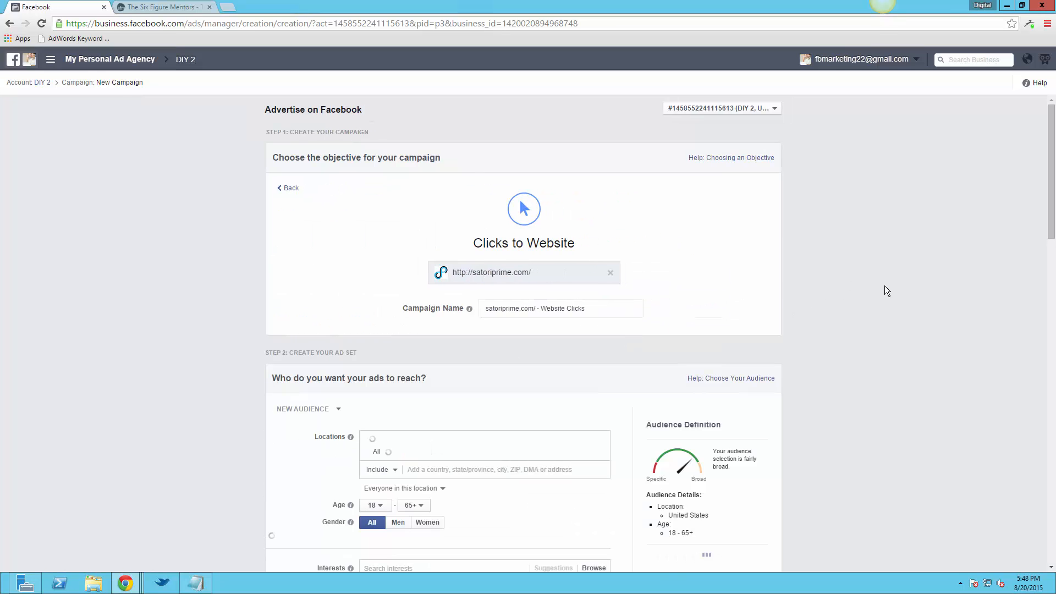
Include the Paid Landing Page Audience as the custom audience in the new campaign's ad set targeting
scroll(884, 286, down, 4)
scroll(884, 286, down, 2)
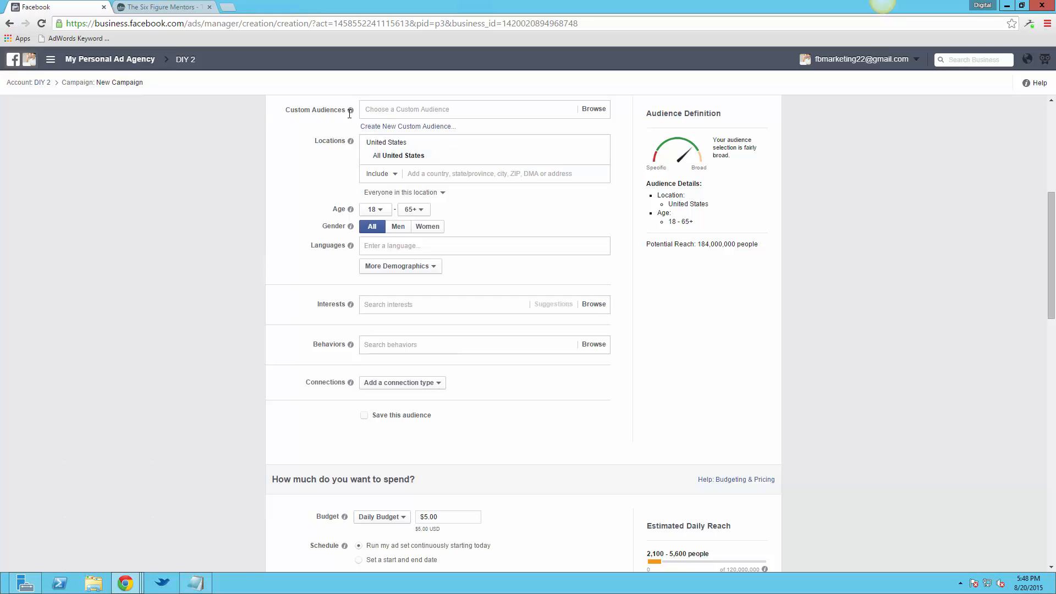
click(432, 110)
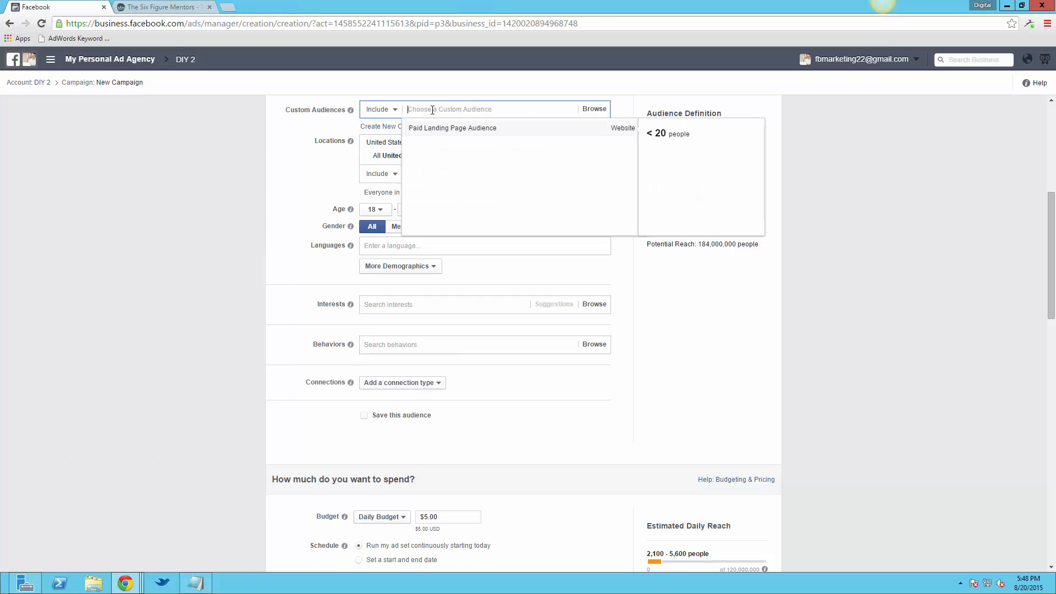
text(ge)
key(BackSpace)
key(BackSpace)
click(457, 129)
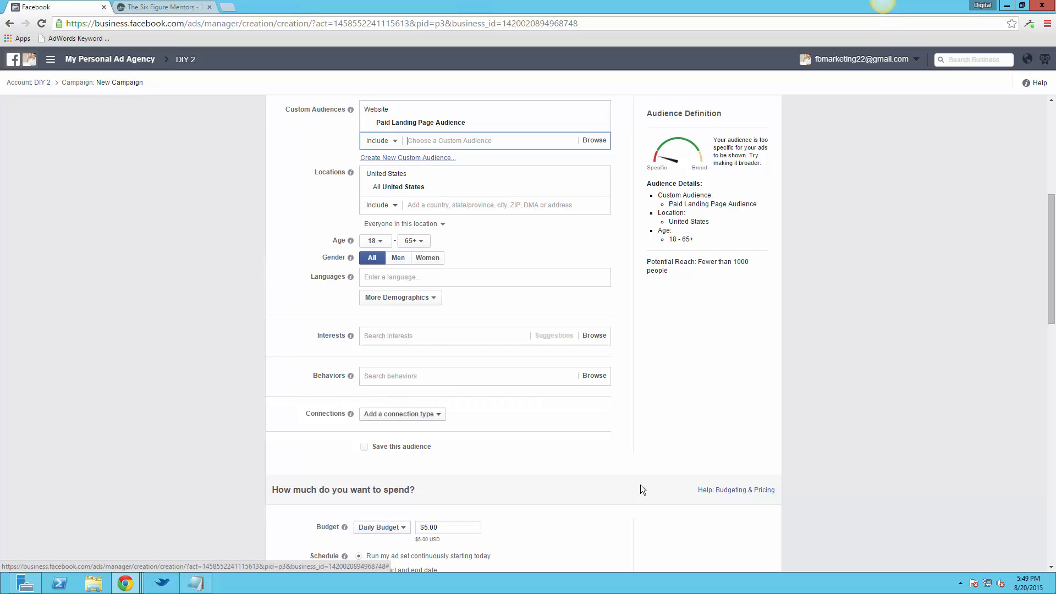
Add Tony Robbins as an interest in the ad set's targeting
click(395, 336)
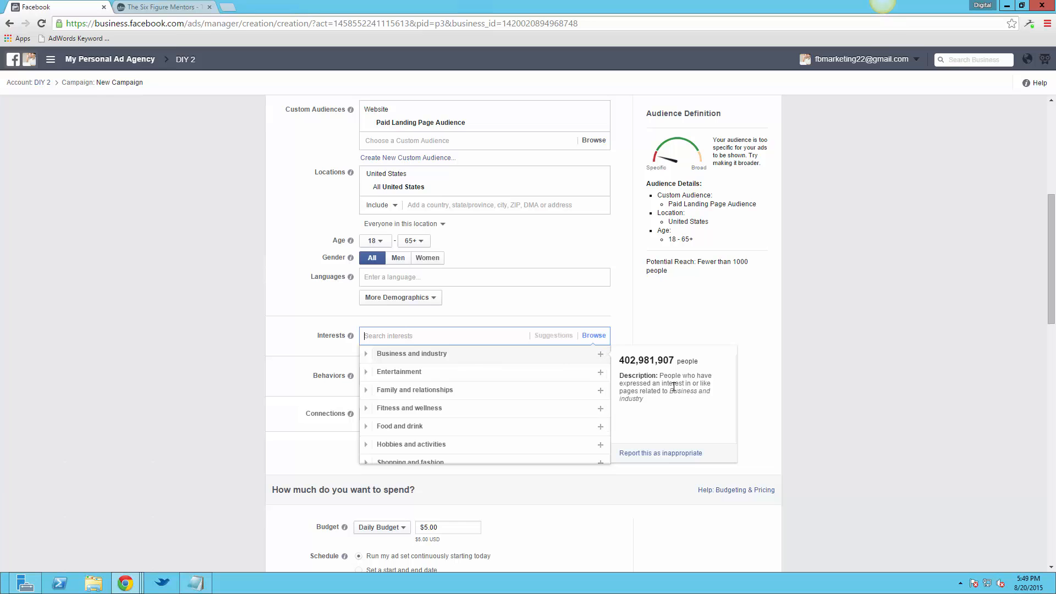
text(tony robbins)
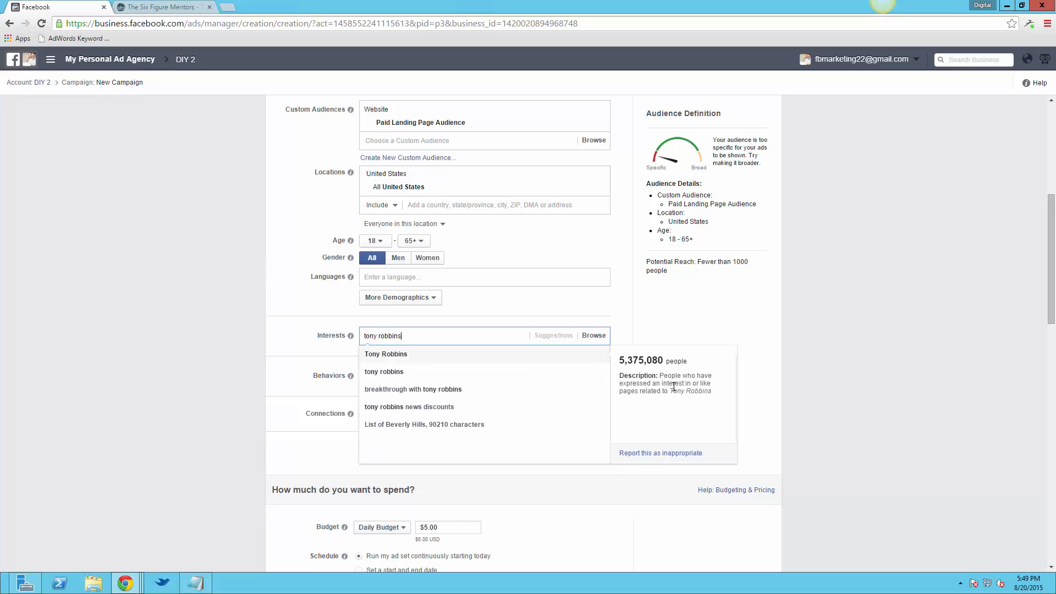
key(Return)
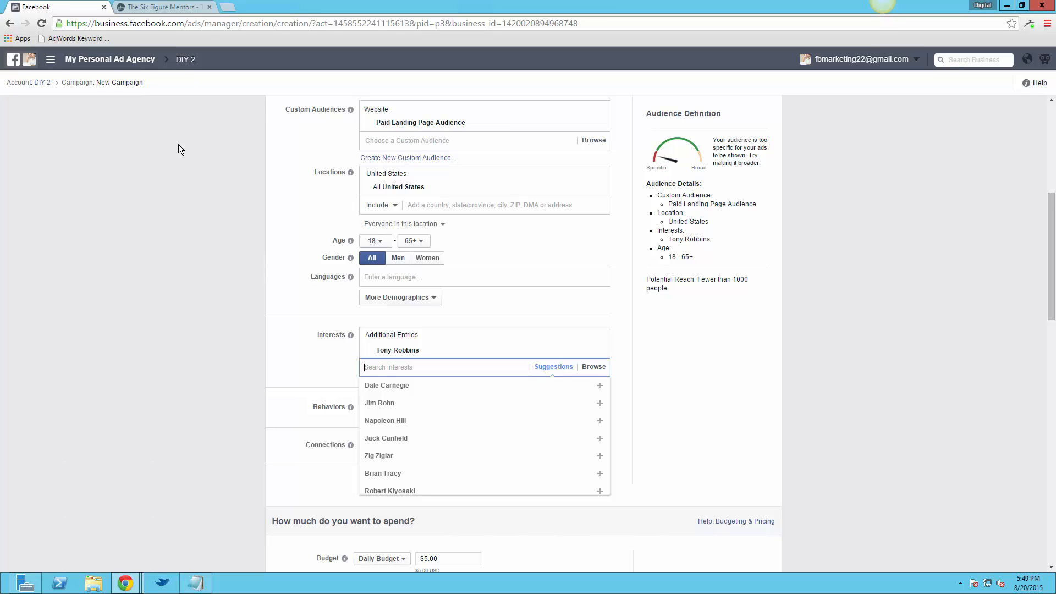
Leave the unsaved campaign draft, discarding its changes, and open the ad account's list of audiences
click(149, 7)
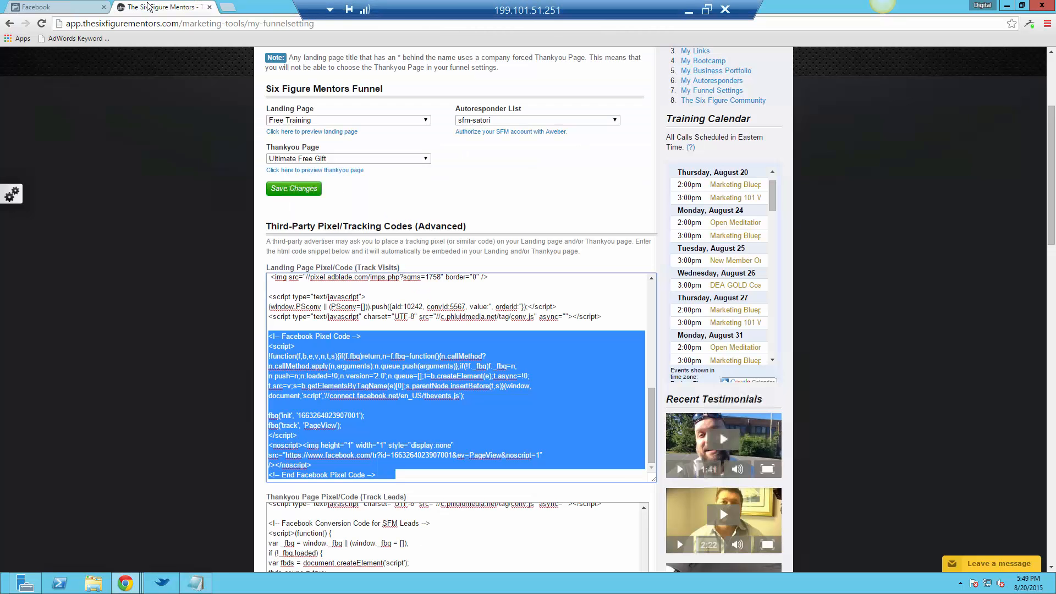
click(43, 8)
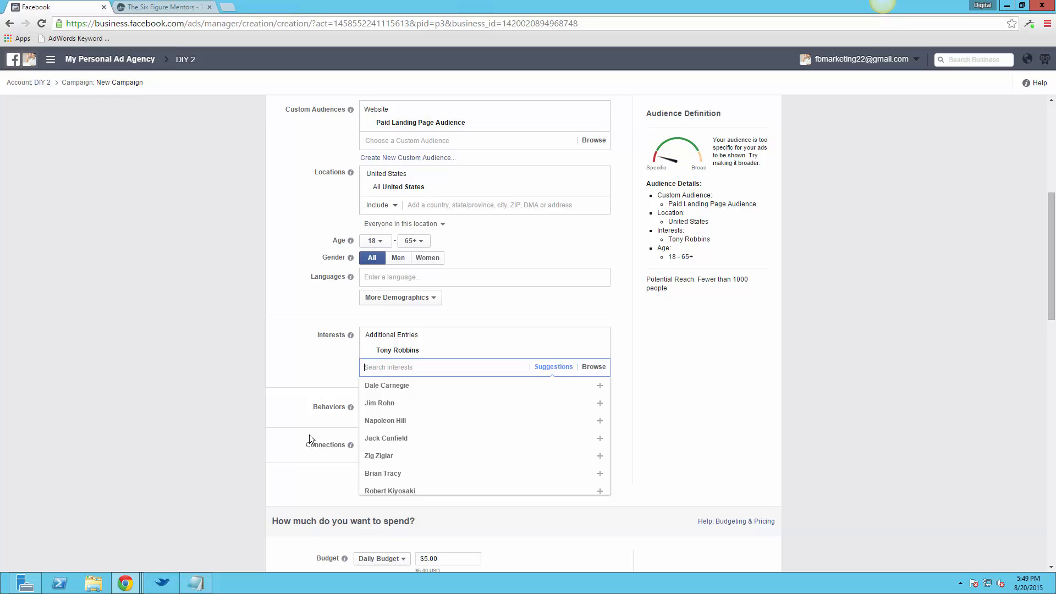
click(11, 24)
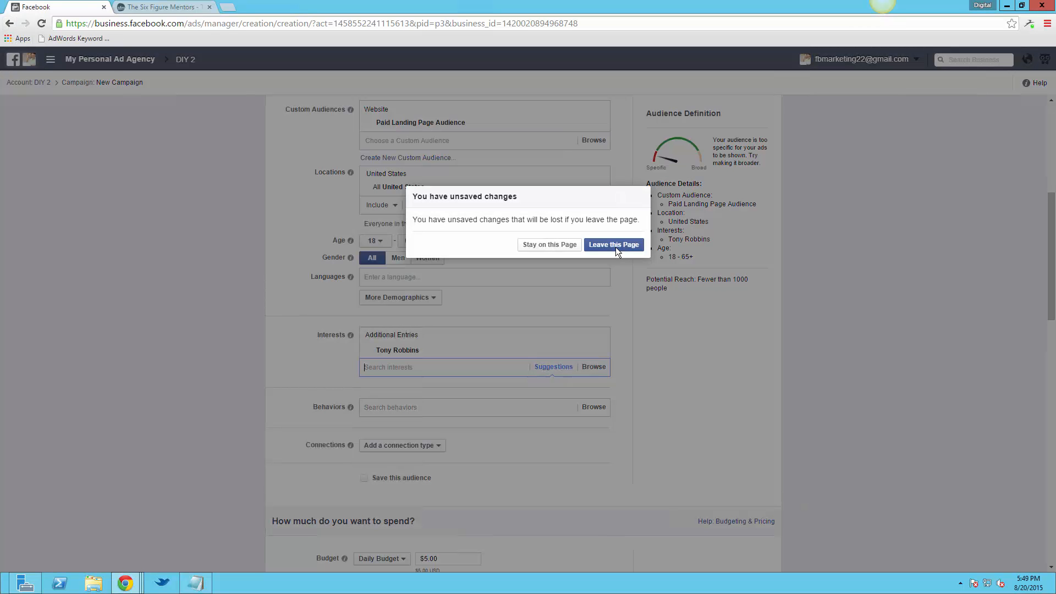
click(614, 246)
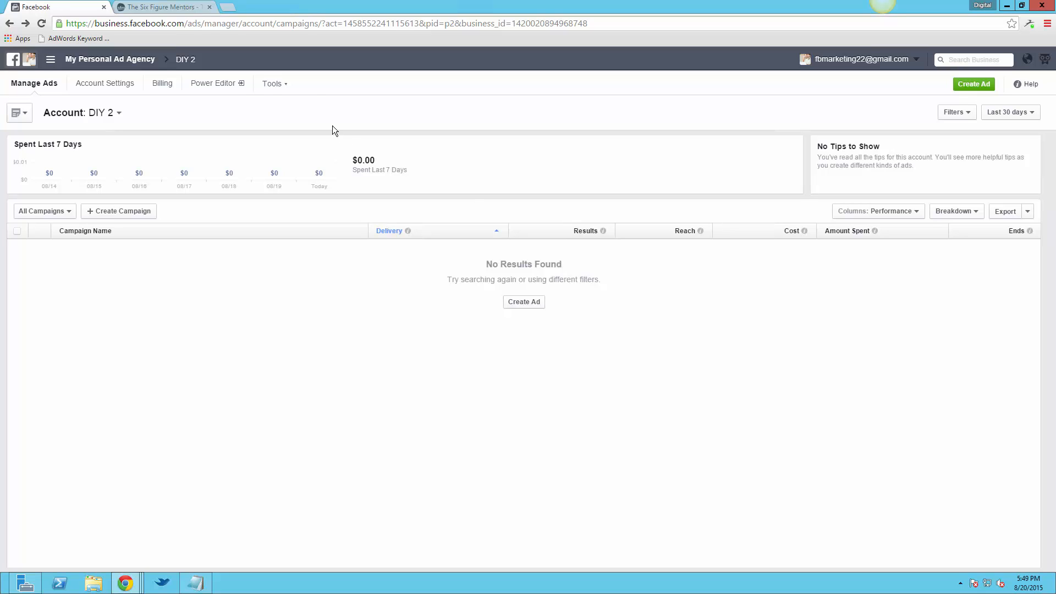
click(283, 91)
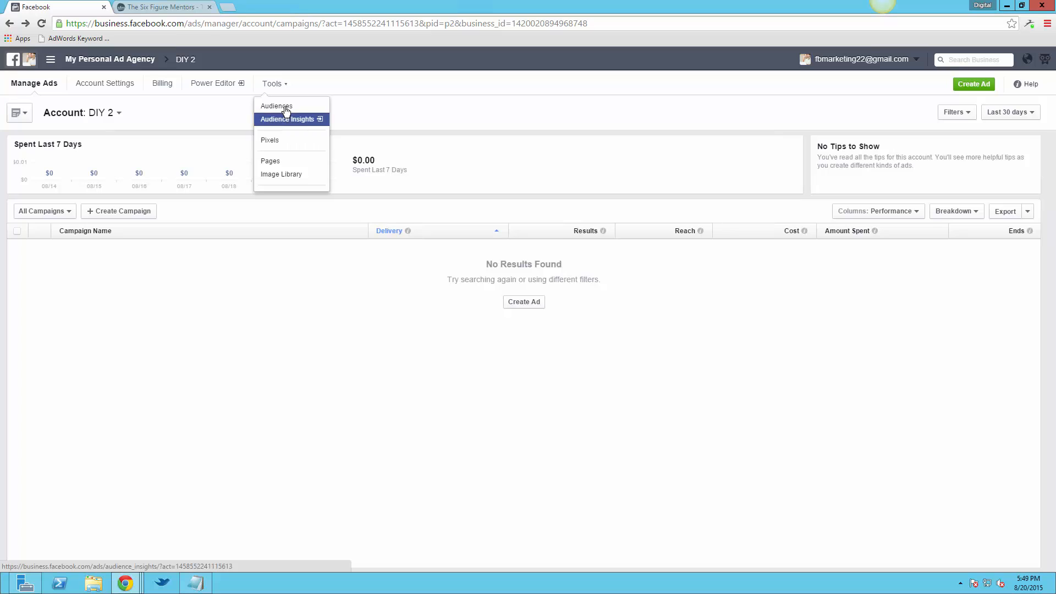
click(285, 106)
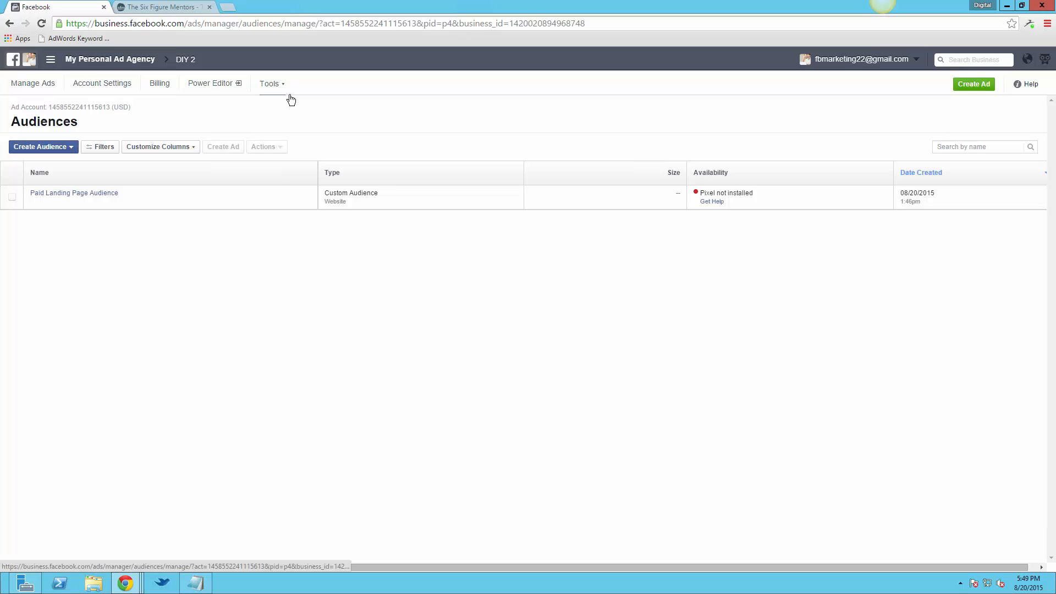
click(276, 86)
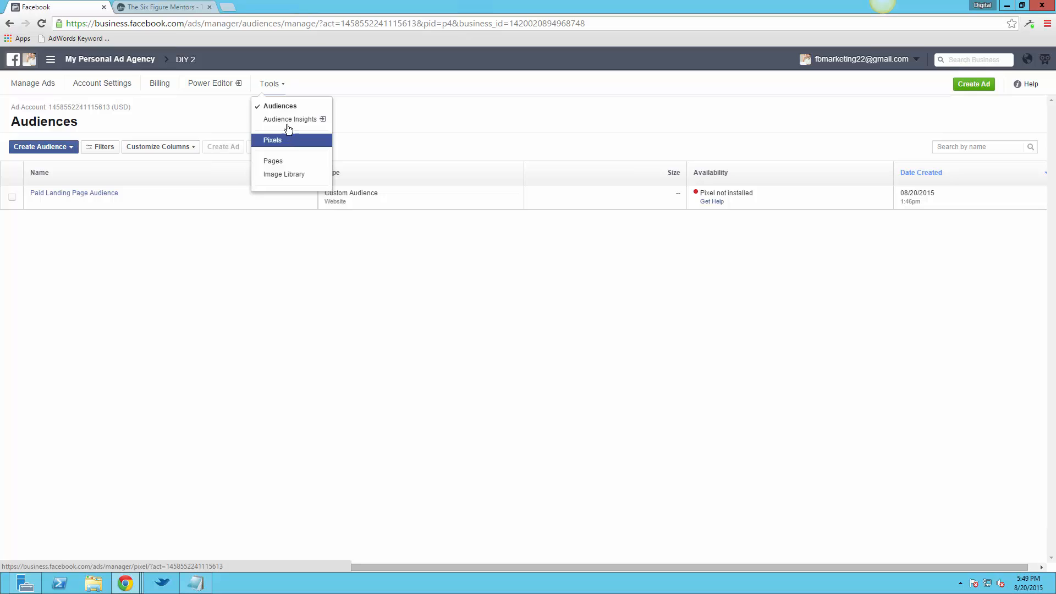
click(489, 129)
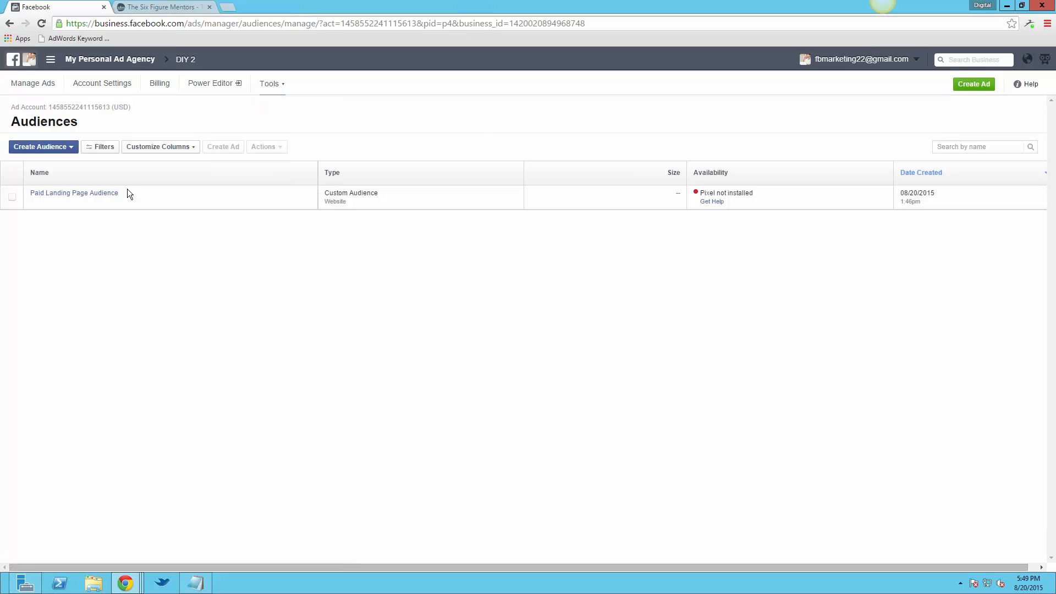
Start a new custom audience based on website traffic, covering anyone who visits the website
click(37, 151)
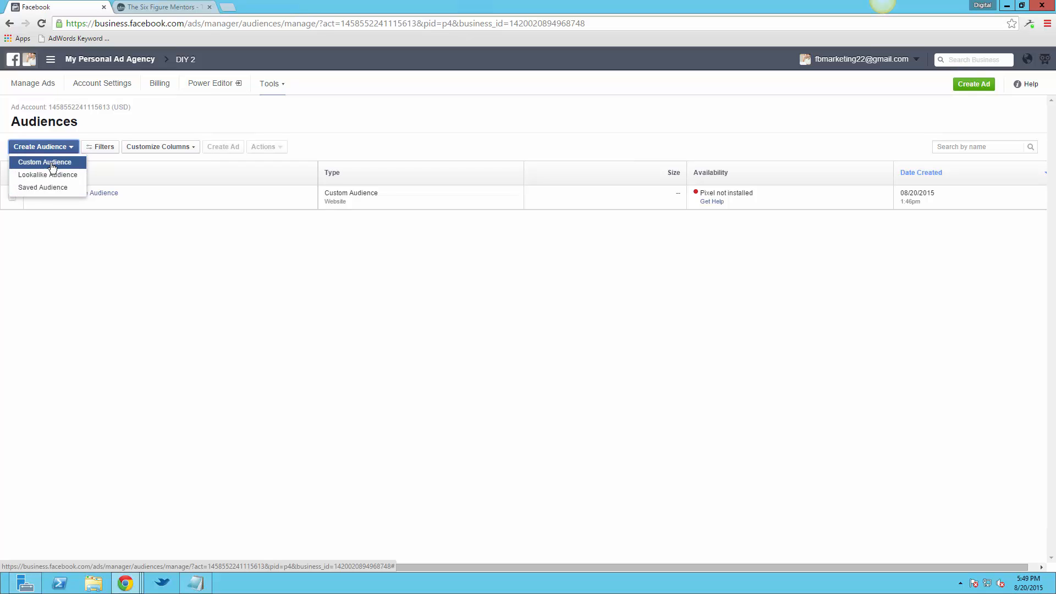
click(52, 165)
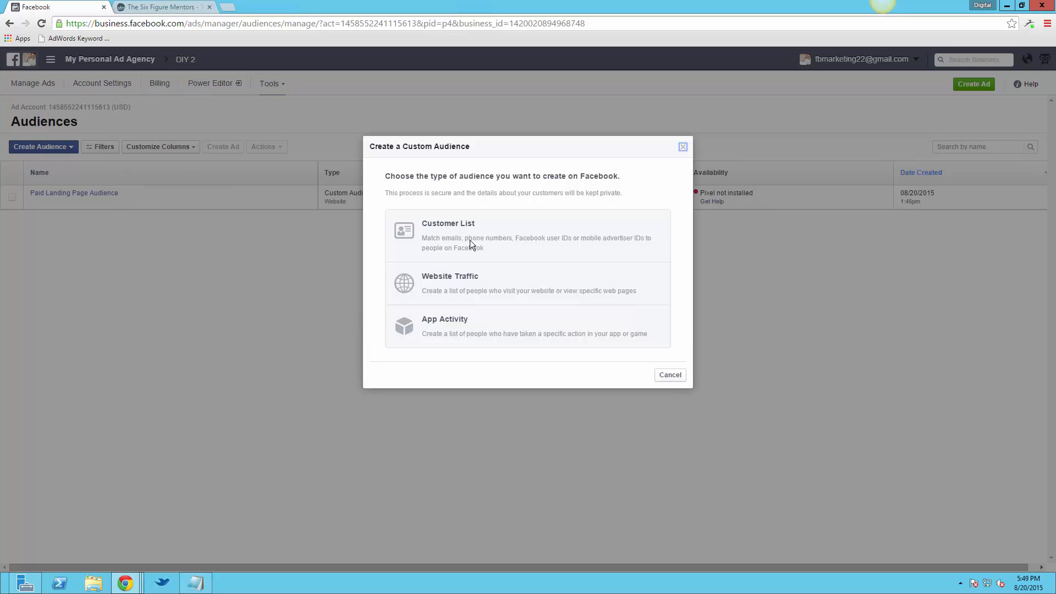
click(469, 281)
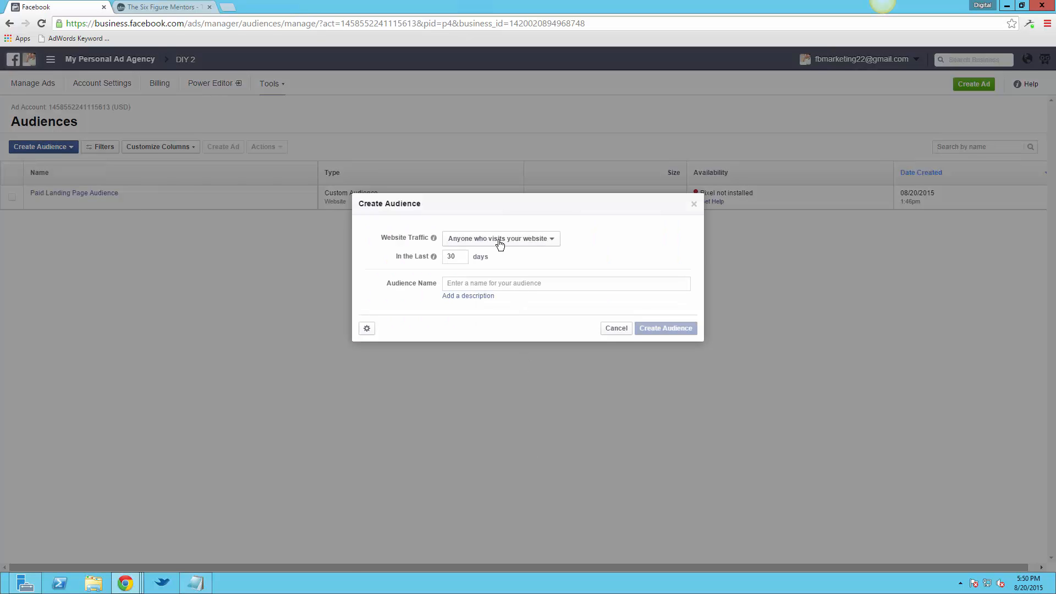
click(519, 242)
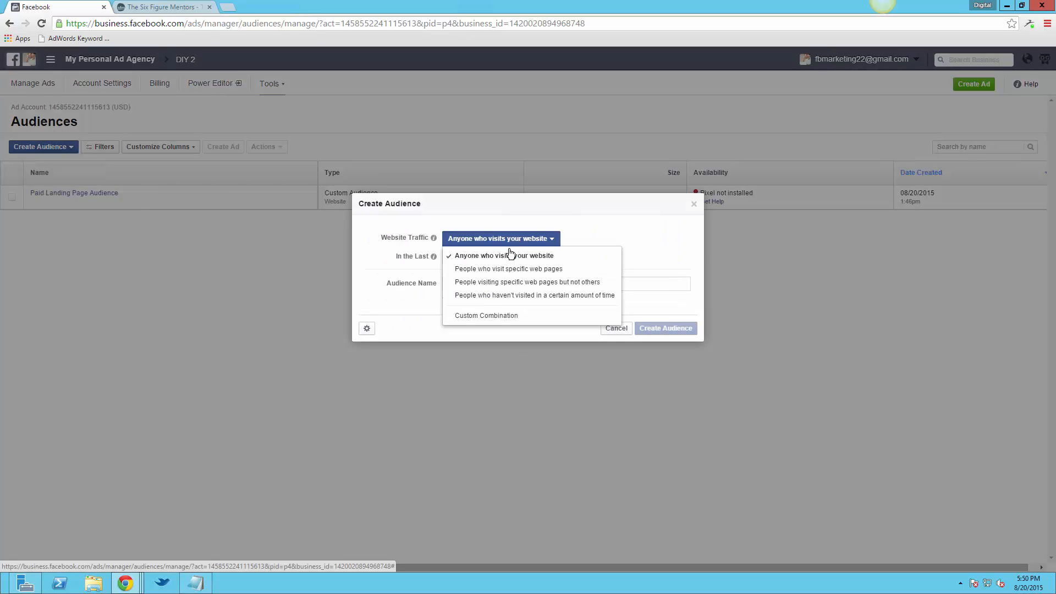
click(607, 286)
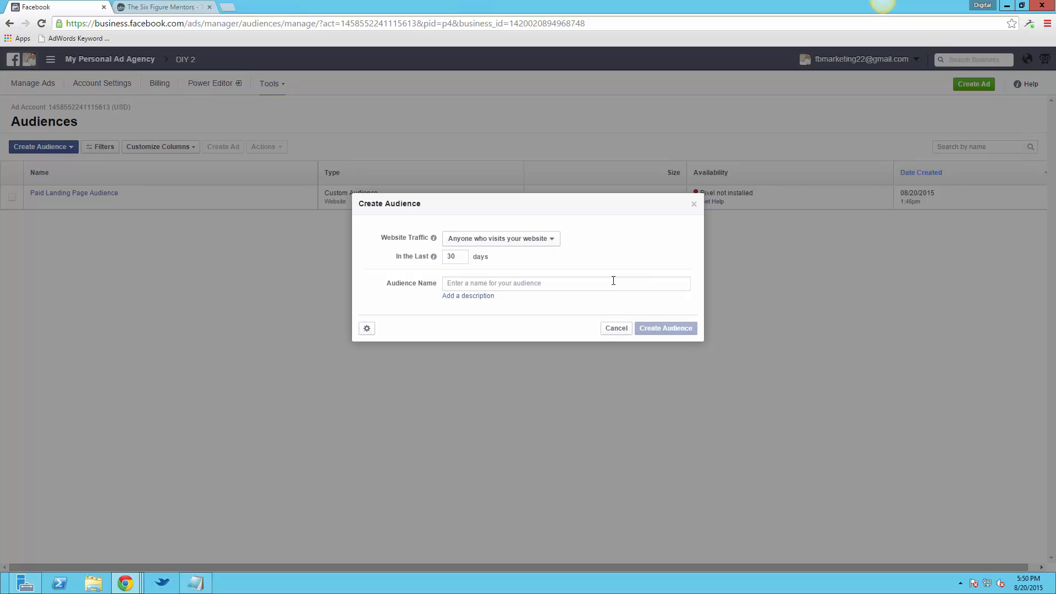
Name the new audience General List, set its duration to 180 days and create it
click(613, 281)
text(General List)
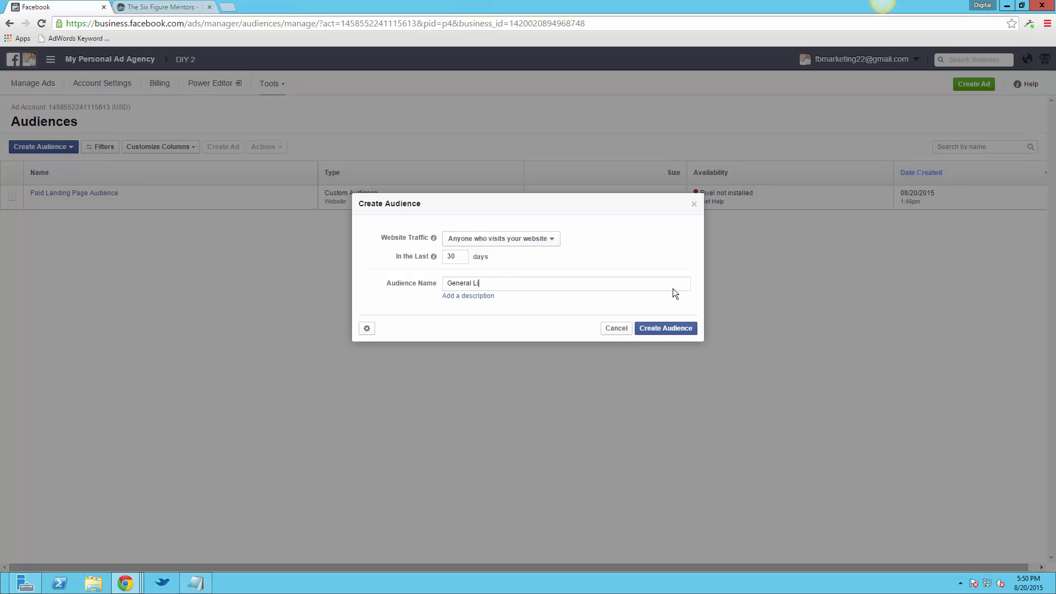
double_click(452, 258)
text(180)
click(691, 329)
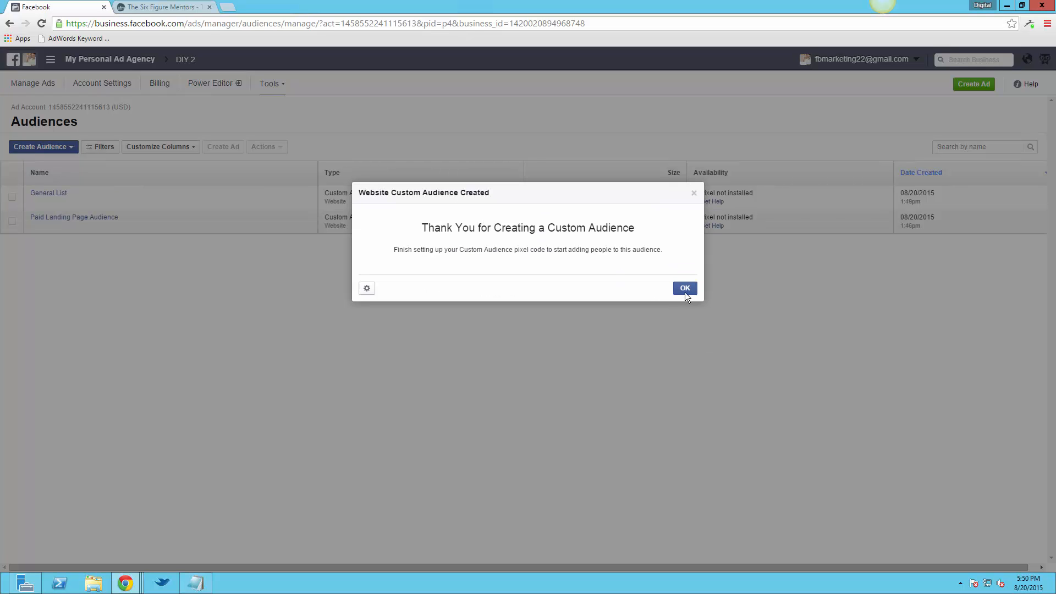
click(684, 290)
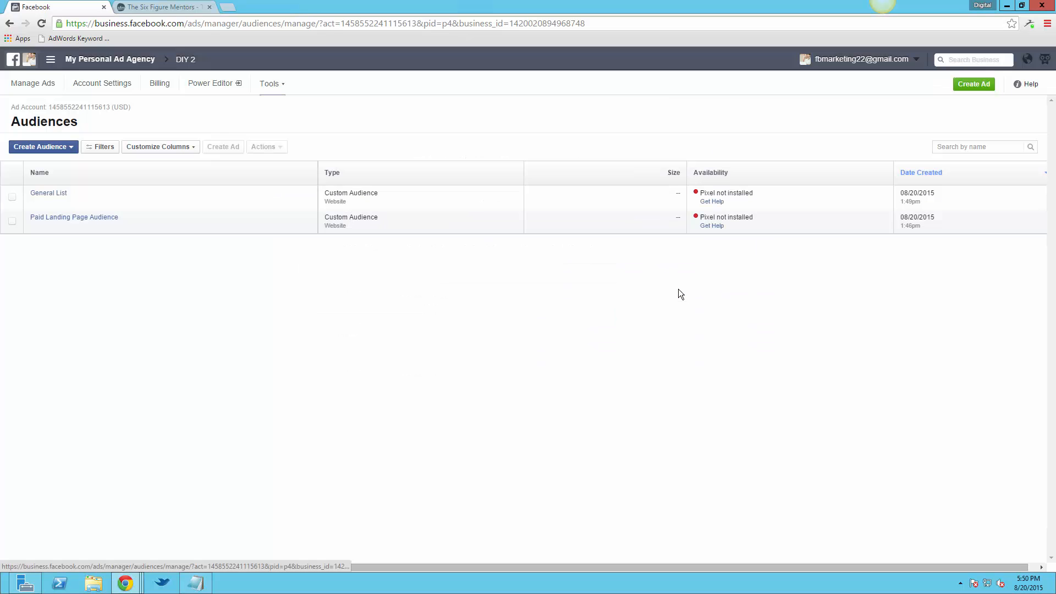
View the General List audience's pixel code through to its end and close the code window
click(12, 198)
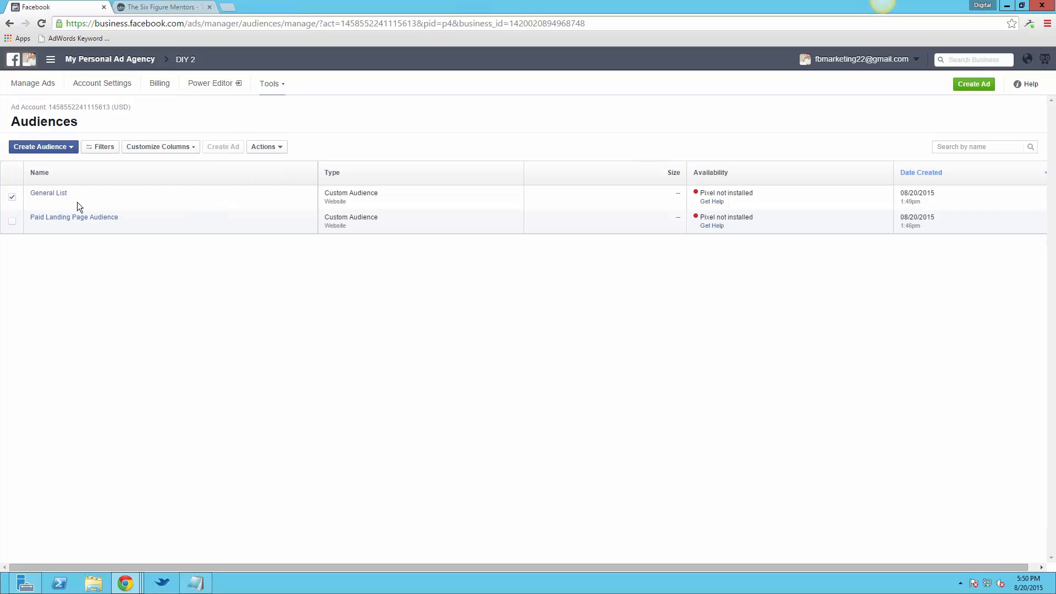
click(270, 148)
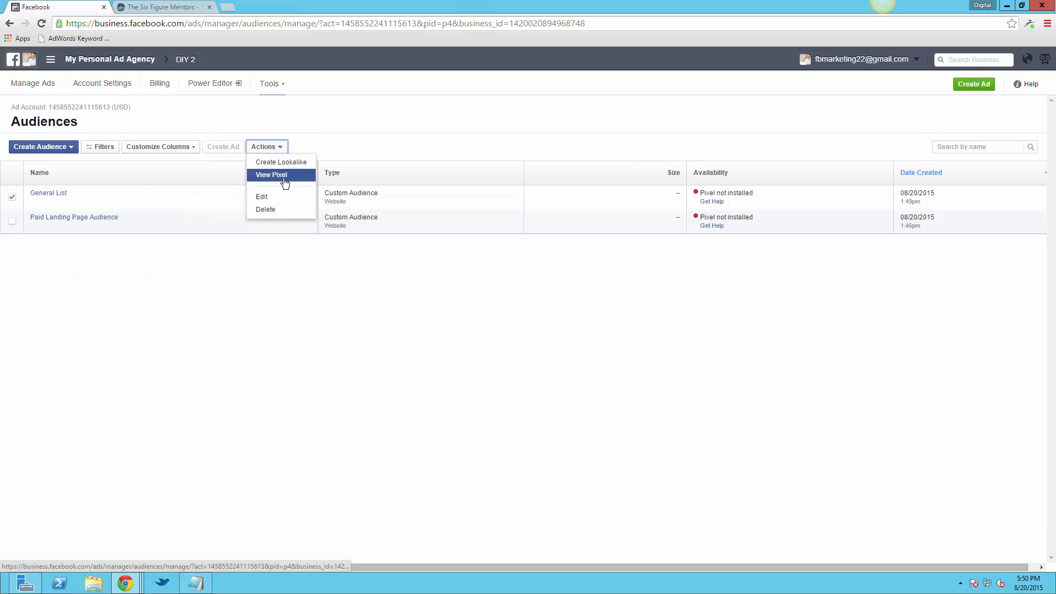
click(272, 175)
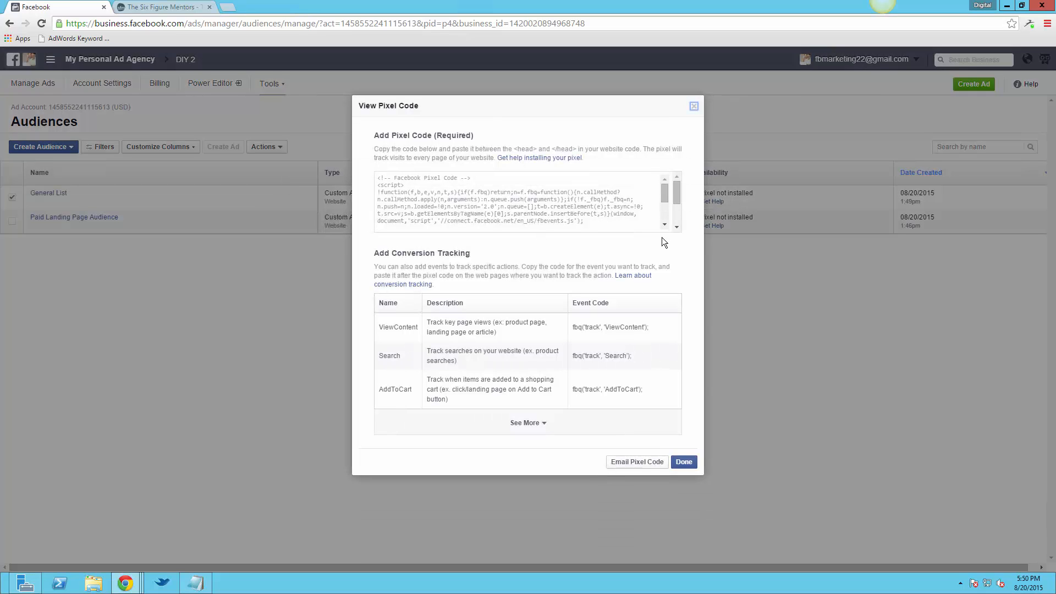
click(639, 221)
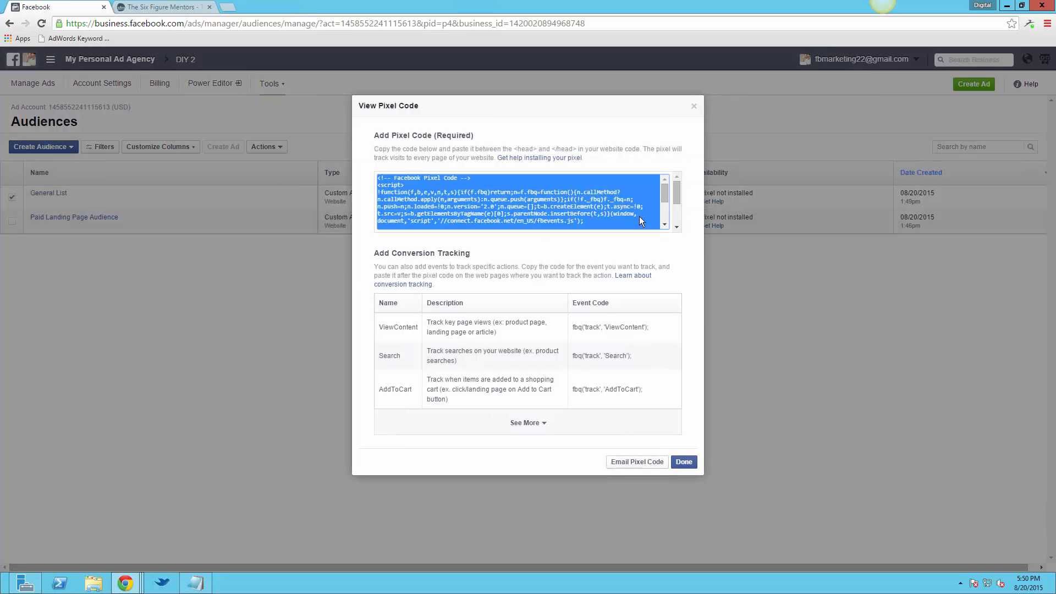
click(664, 225)
click(664, 226)
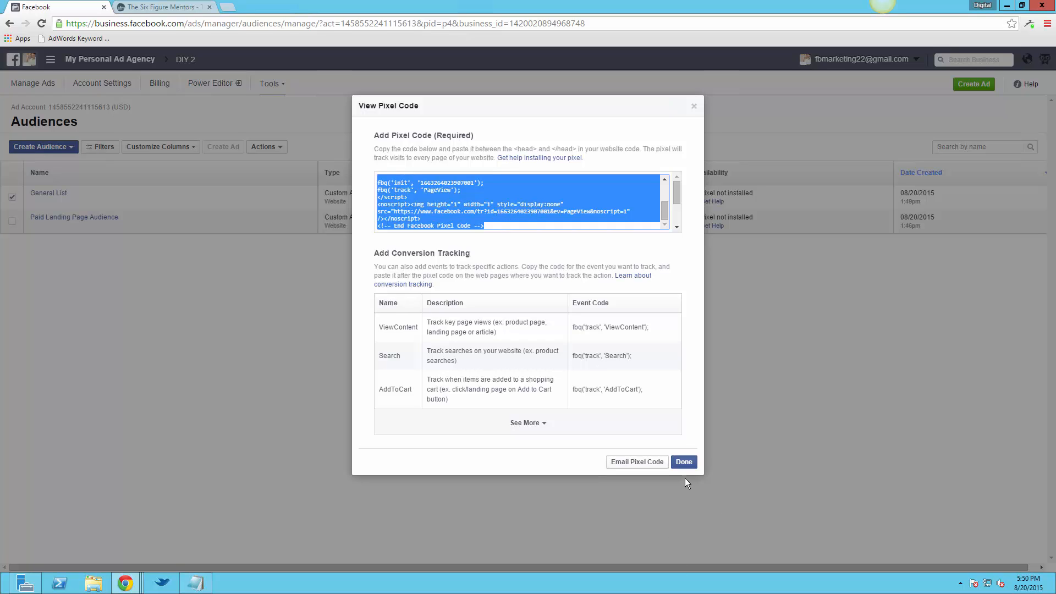
click(682, 460)
View the Paid Landing Page Audience's pixel code, including its pixel ID lines, for comparison with General List, and close it
click(12, 196)
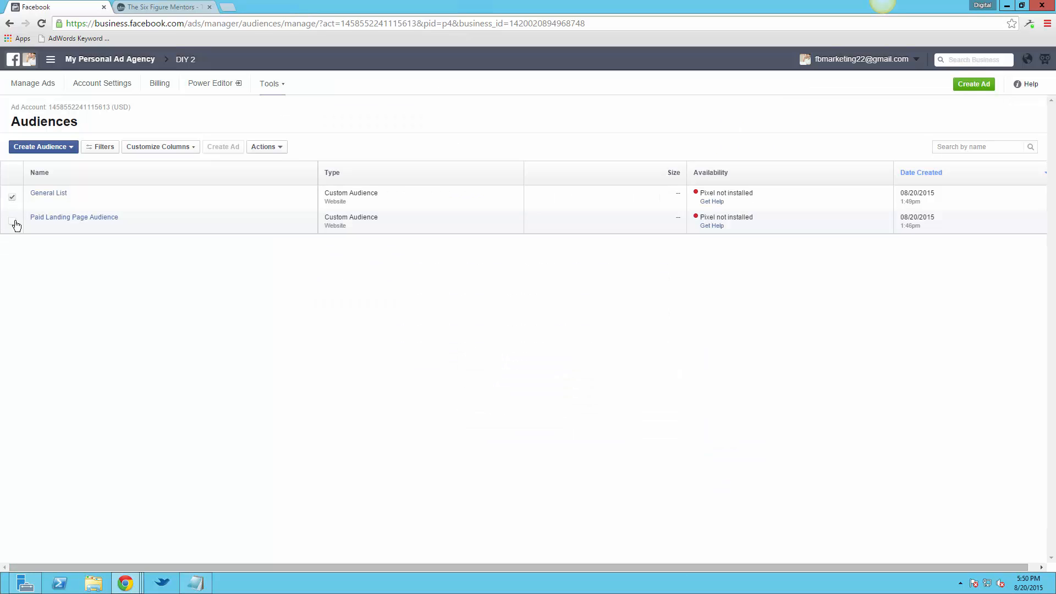
click(13, 221)
click(267, 146)
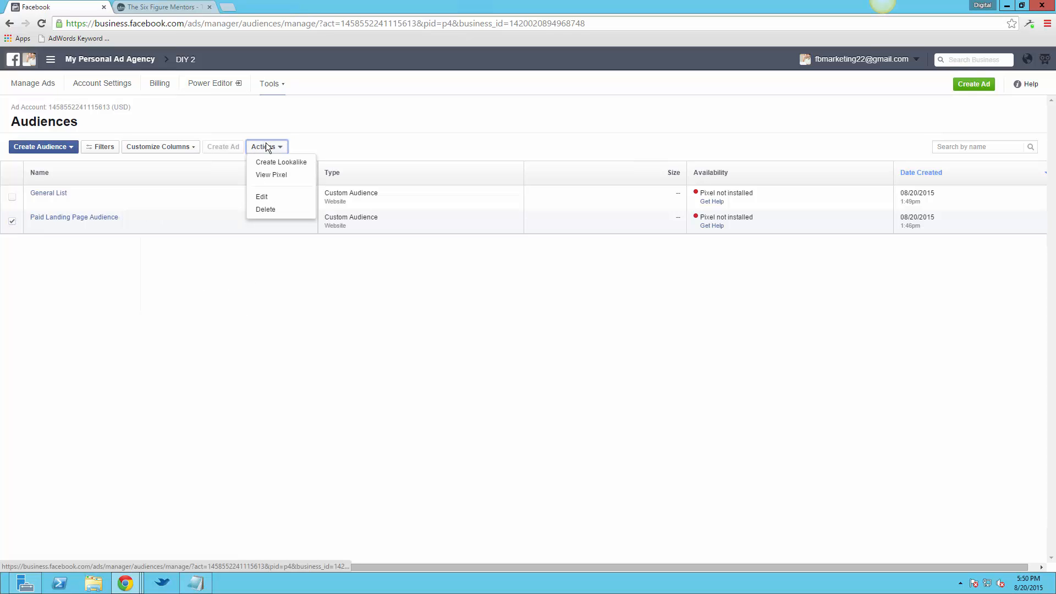
click(300, 175)
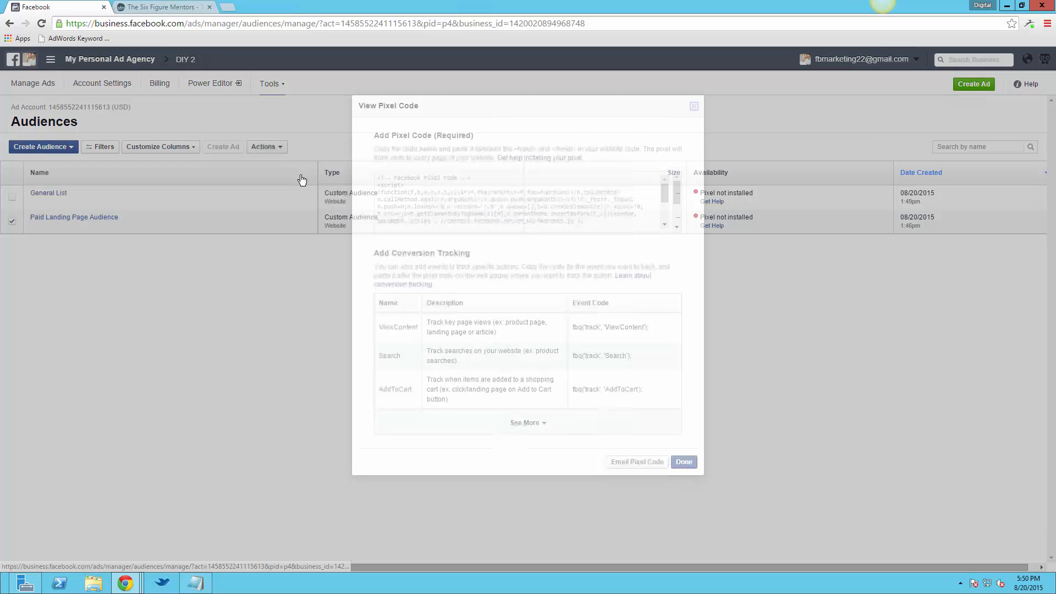
scroll(661, 220, down, 1)
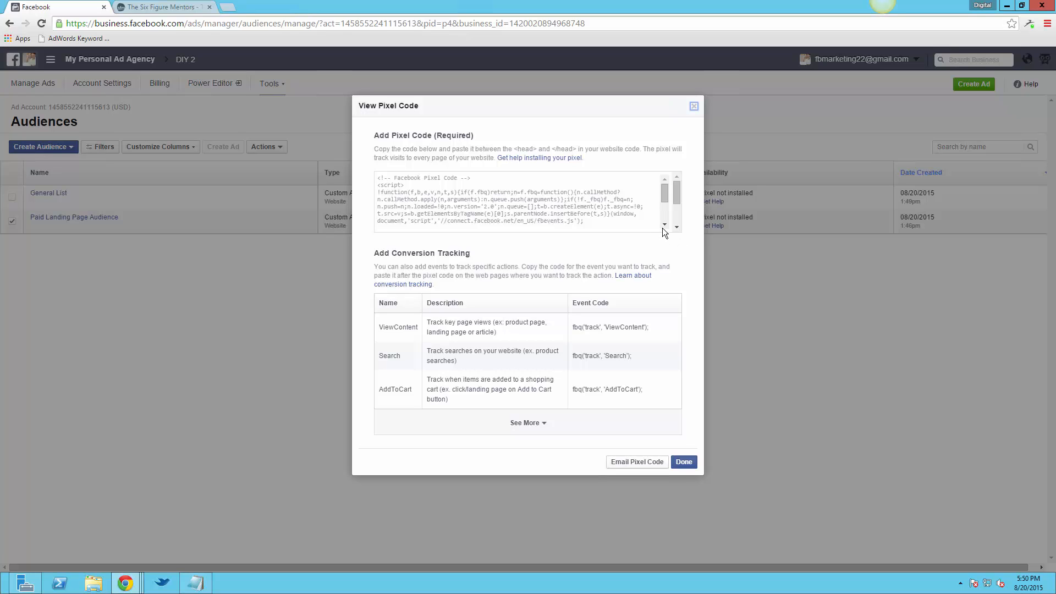
click(662, 228)
scroll(662, 227, down, 1)
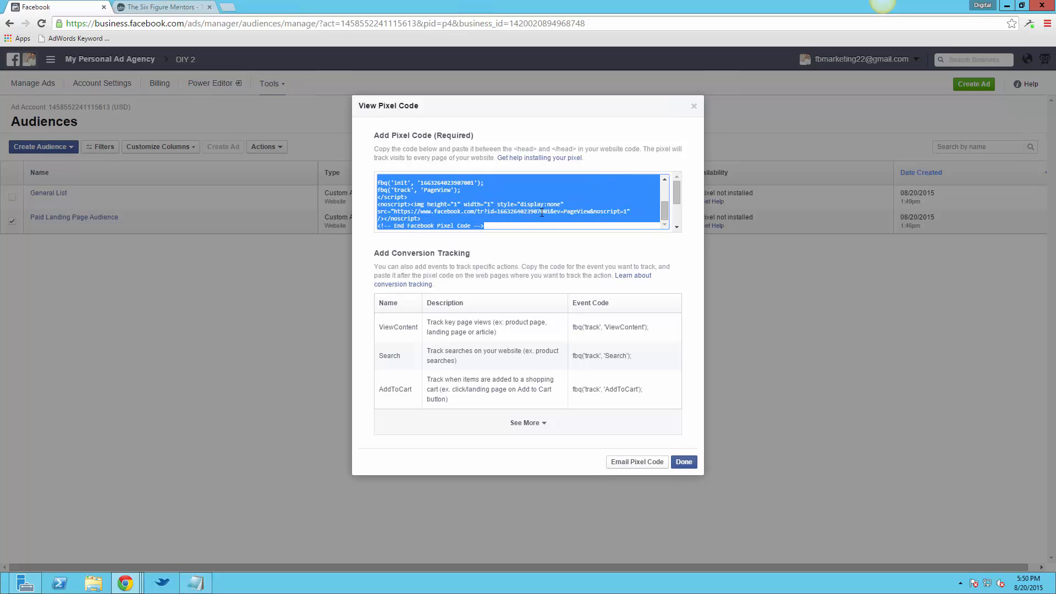
click(684, 462)
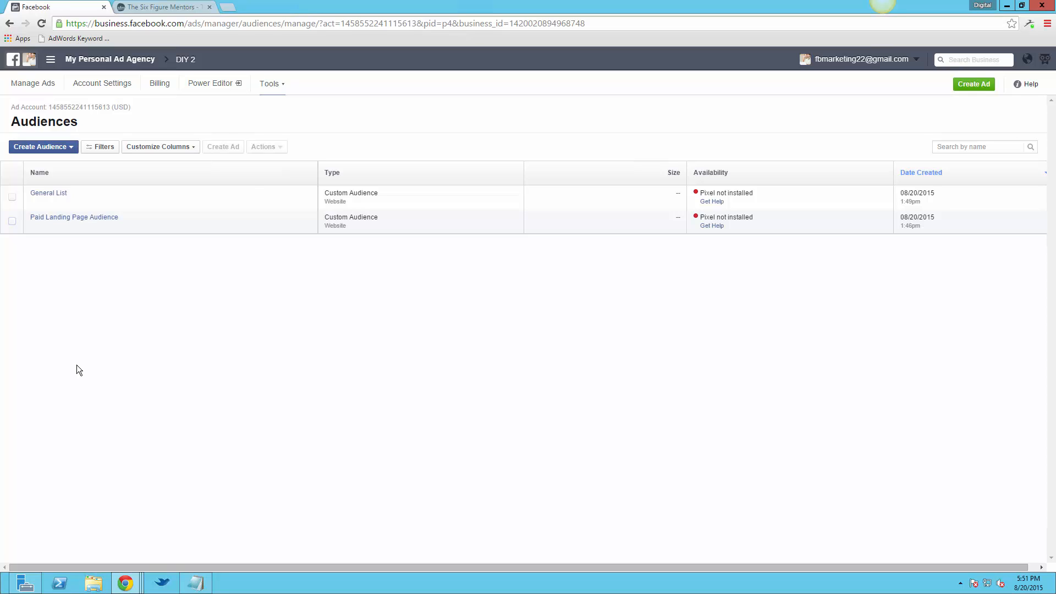
Start a new lookalike audience and choose the SFM Leads conversion pixel as its source
click(55, 149)
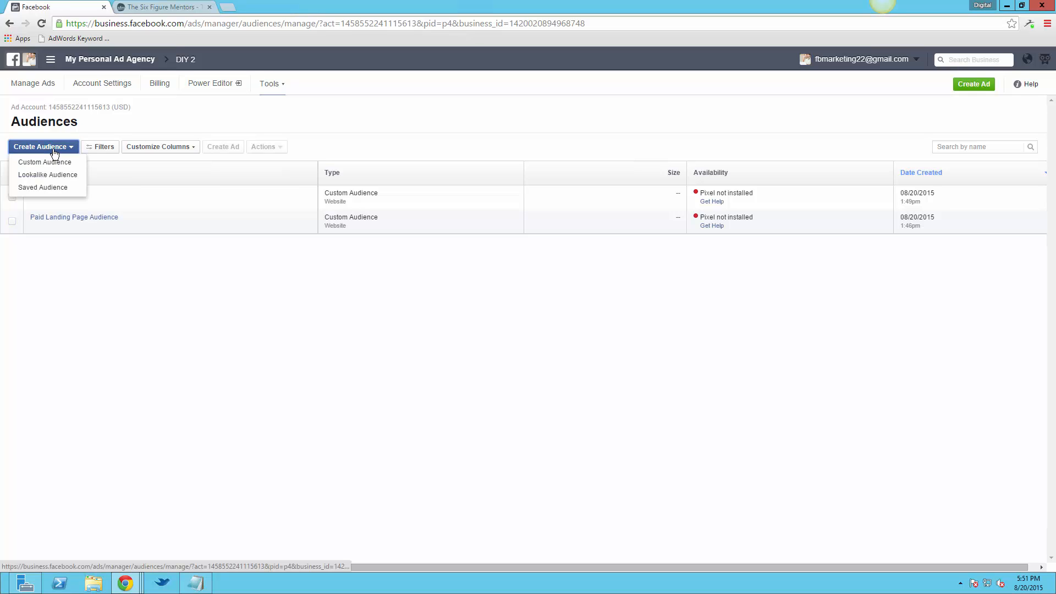
click(63, 176)
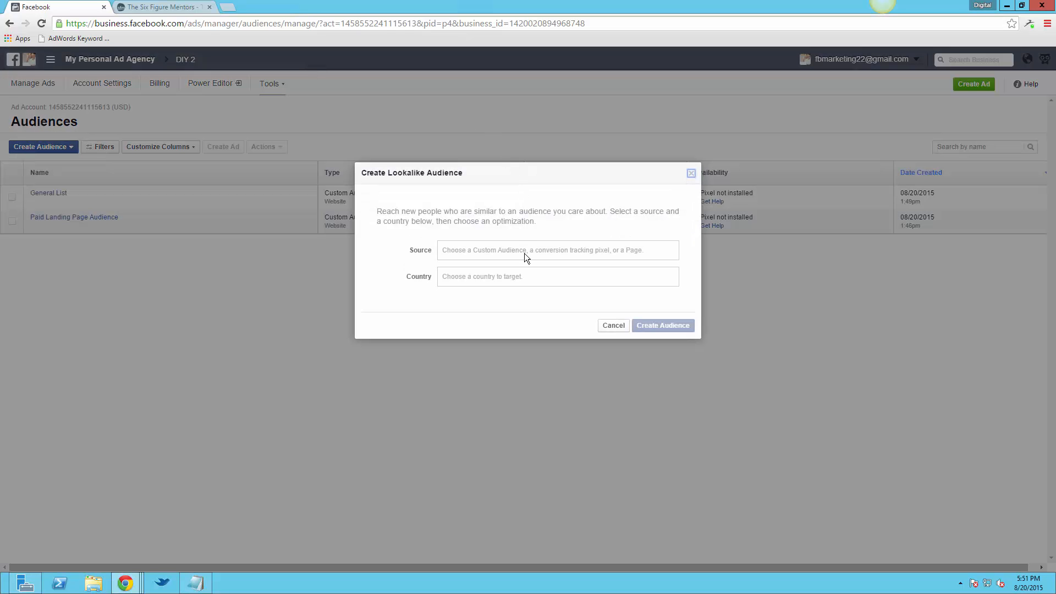
click(526, 250)
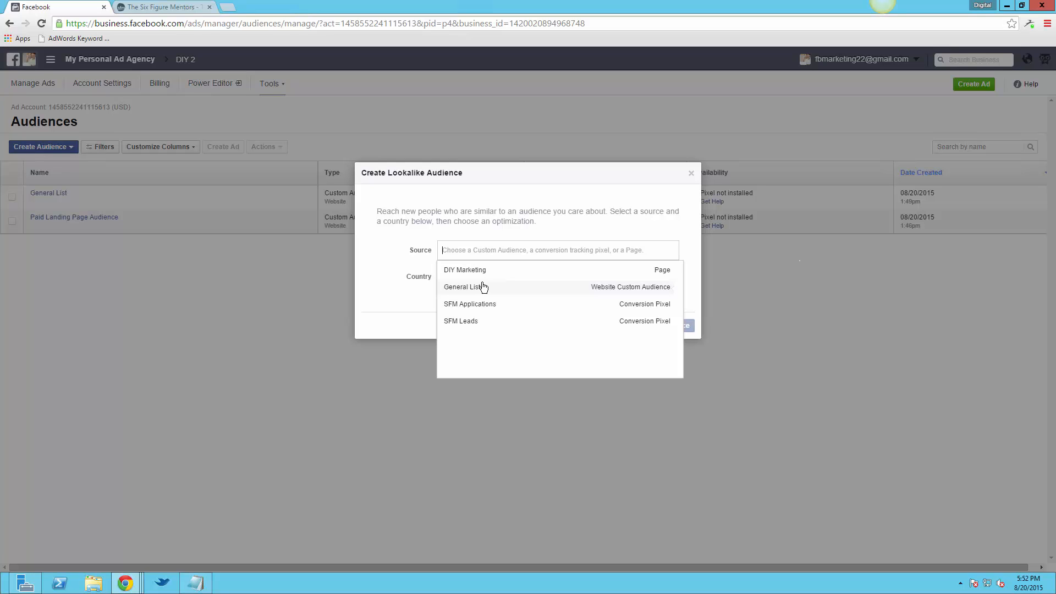
click(479, 321)
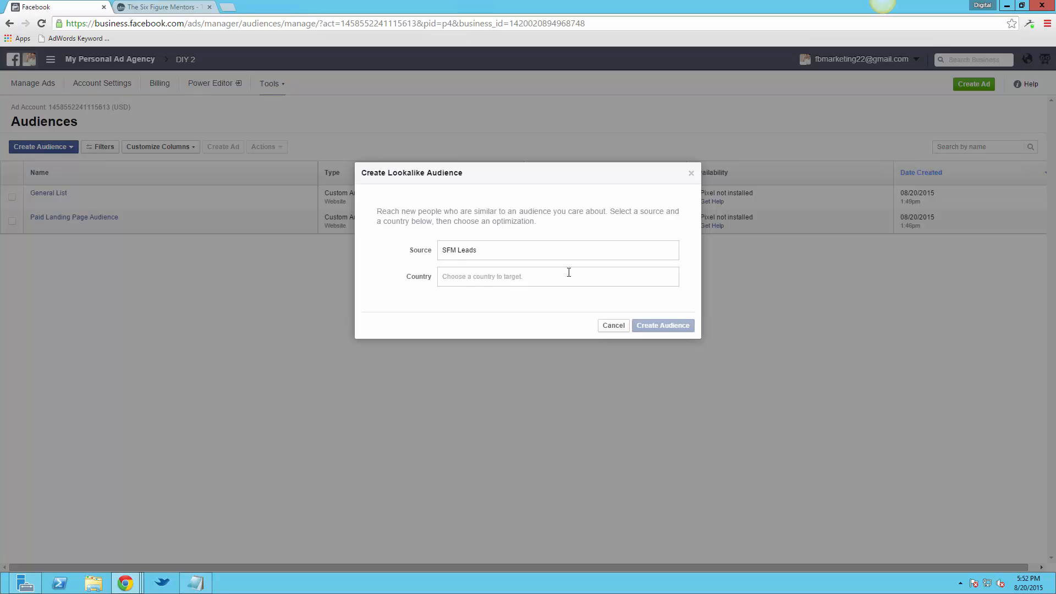
Set the lookalike audience's country to United States (US), try to create the audience, and cancel the setup
click(498, 279)
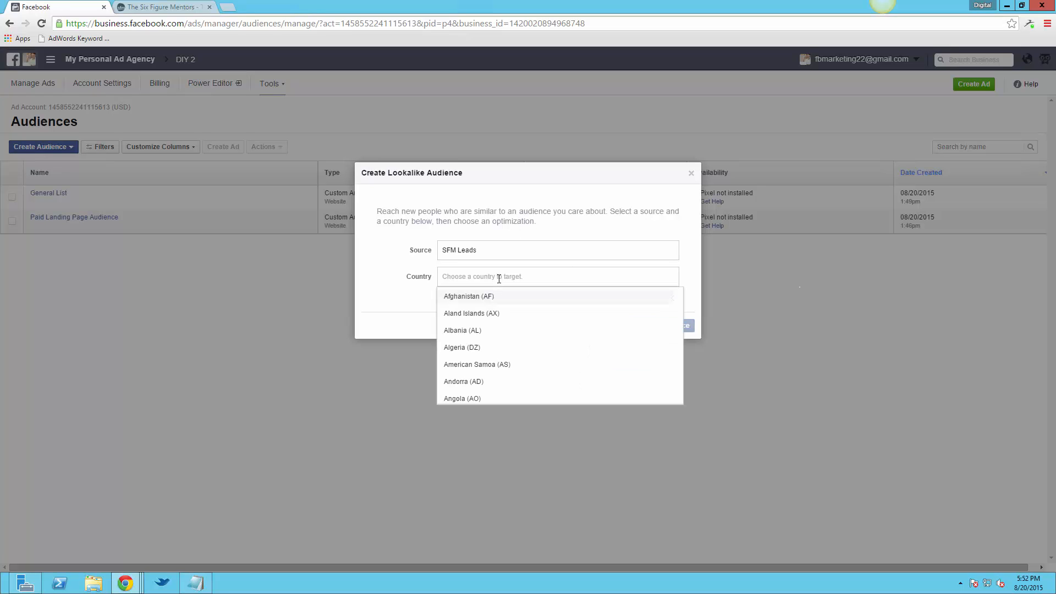
text(united)
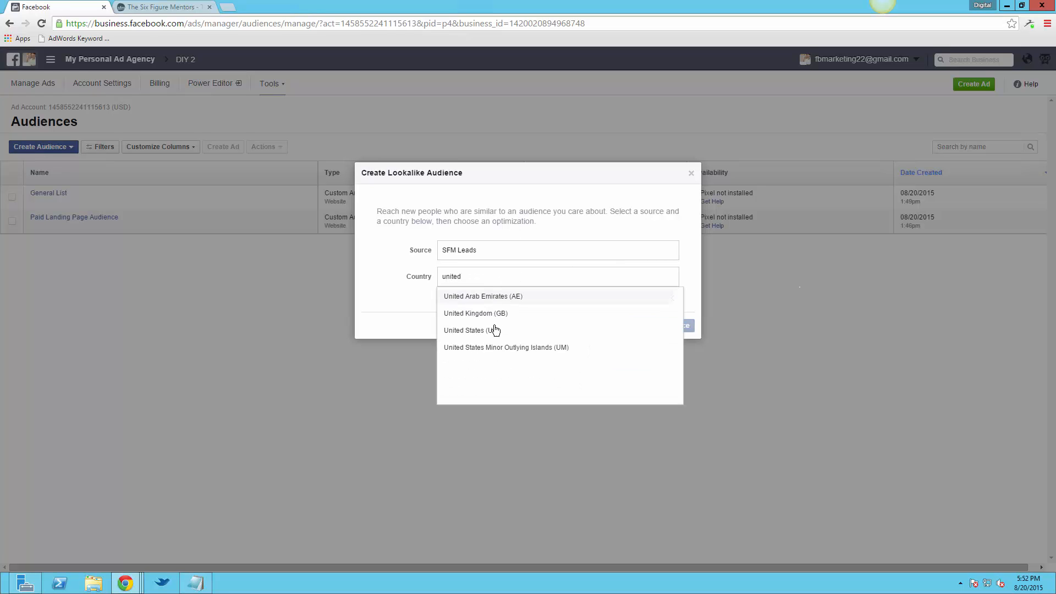
click(495, 331)
mouse_move(451, 309)
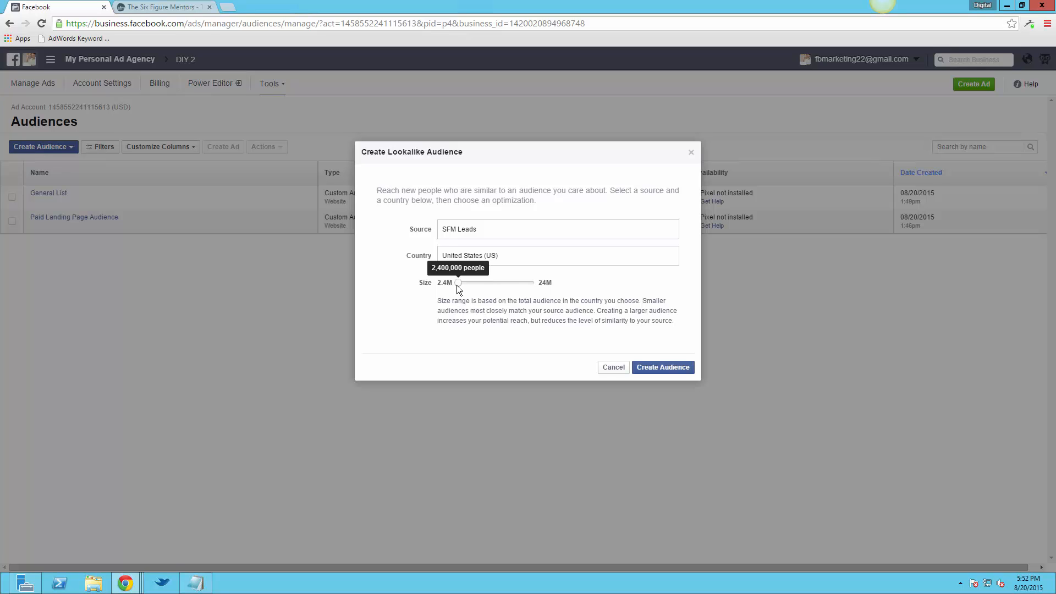
click(655, 368)
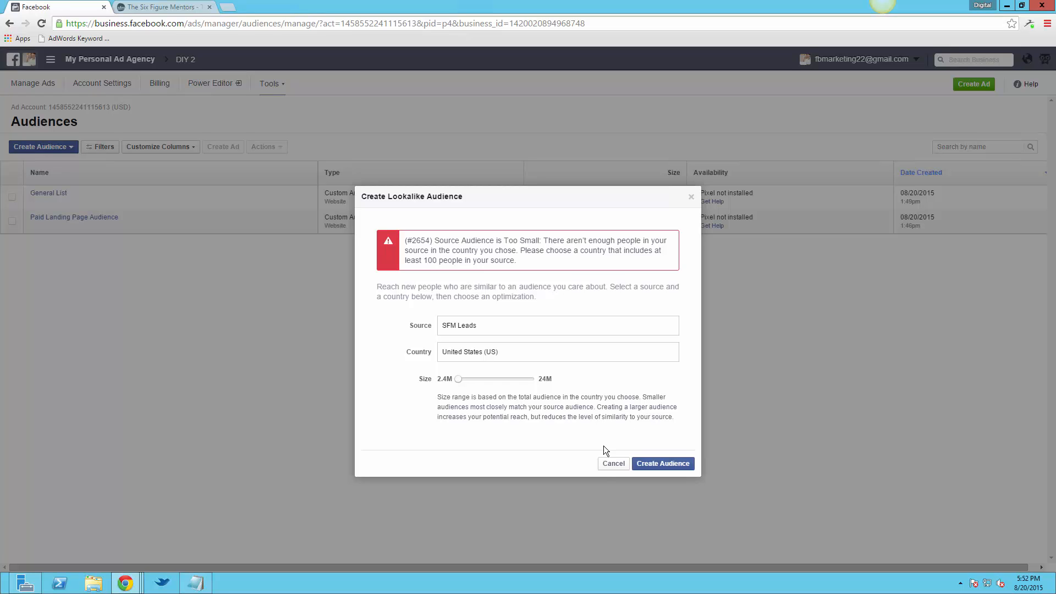
click(611, 464)
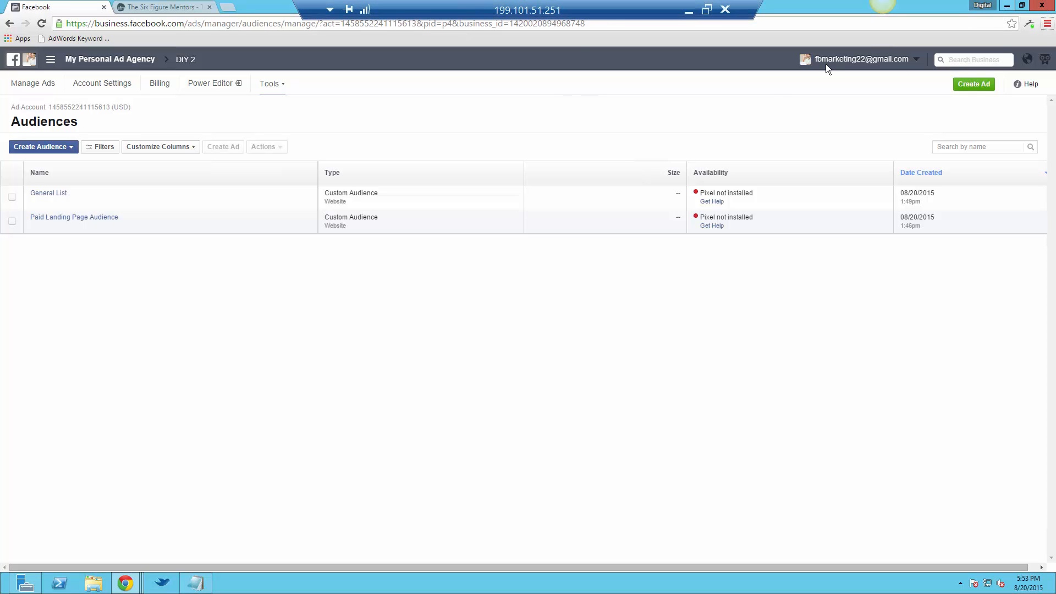
Minimize the remote desktop session to return to the local browser's SatoriPrime Remarketing Code page
click(687, 11)
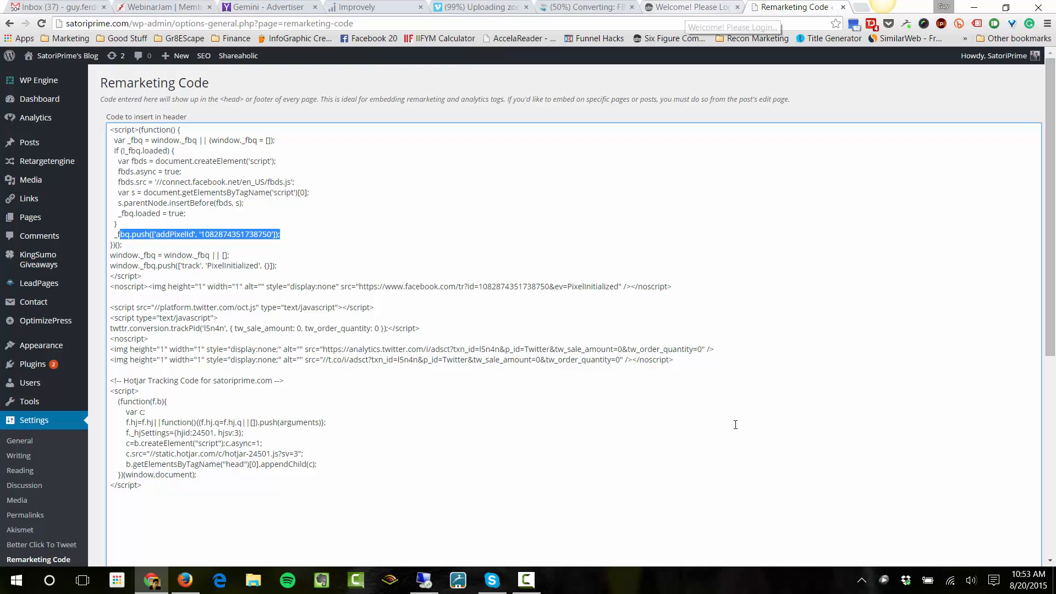